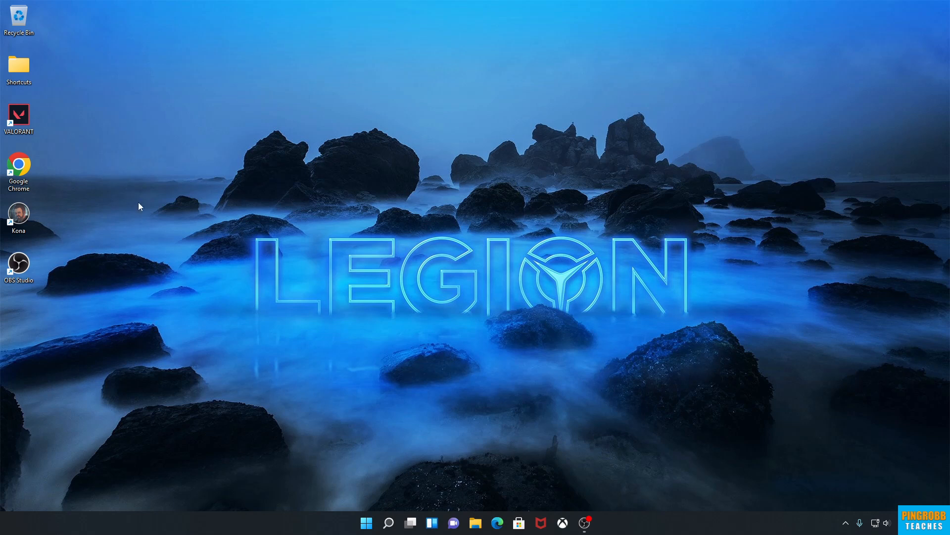
Open dolphin-emu.org in Google Chrome and go to the site's Download page.
double_click(20, 165)
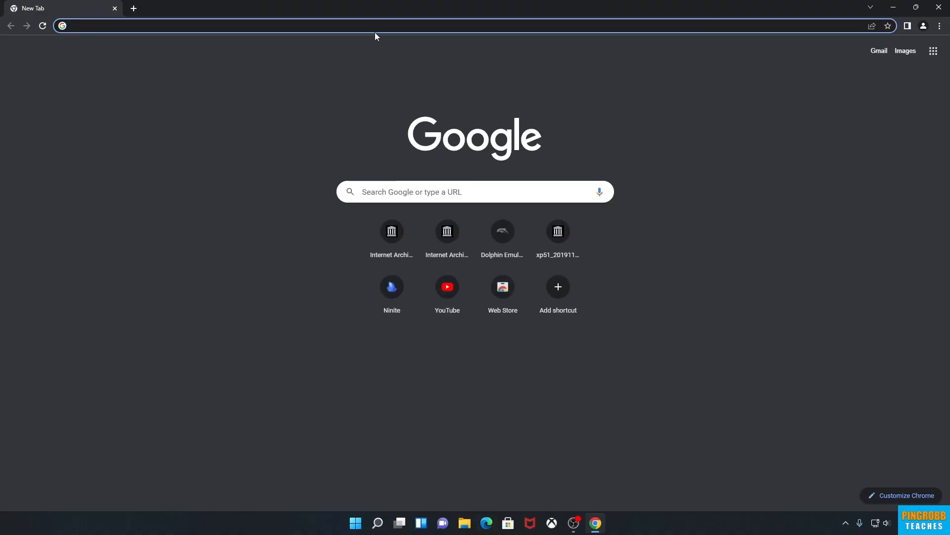
type("dolphin")
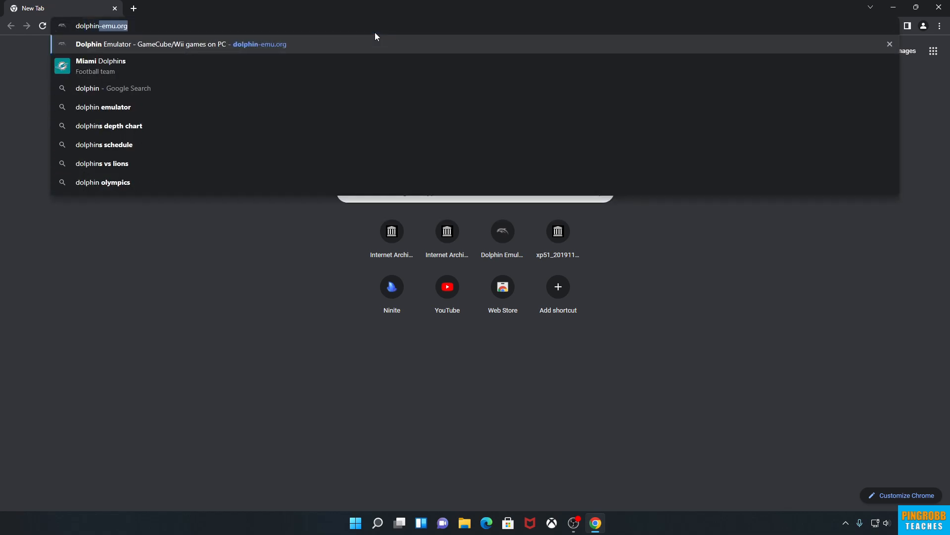
type("-emu.org")
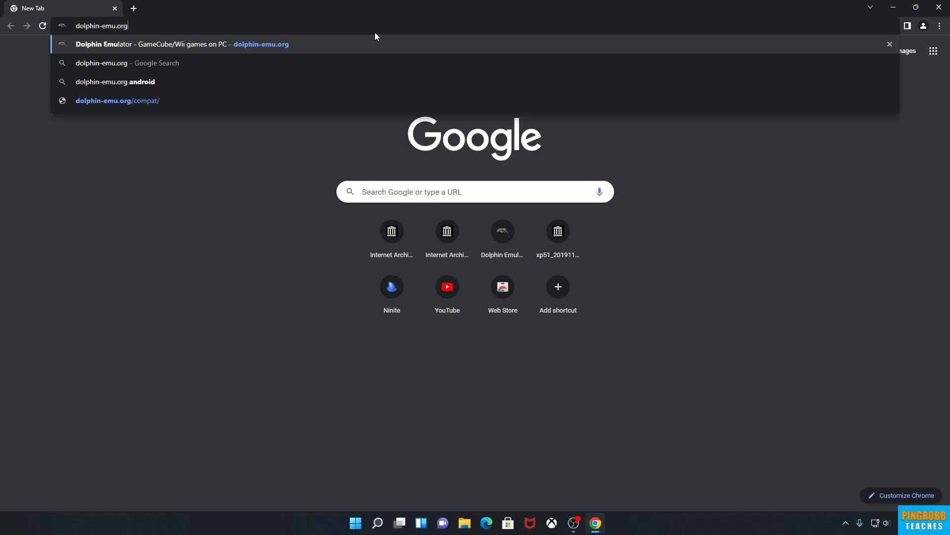
key("Return")
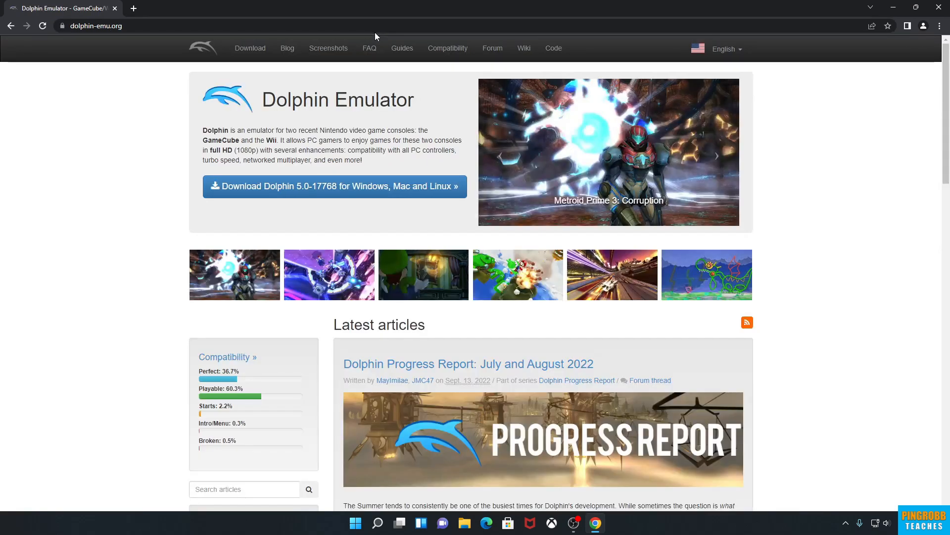
left_click(243, 51)
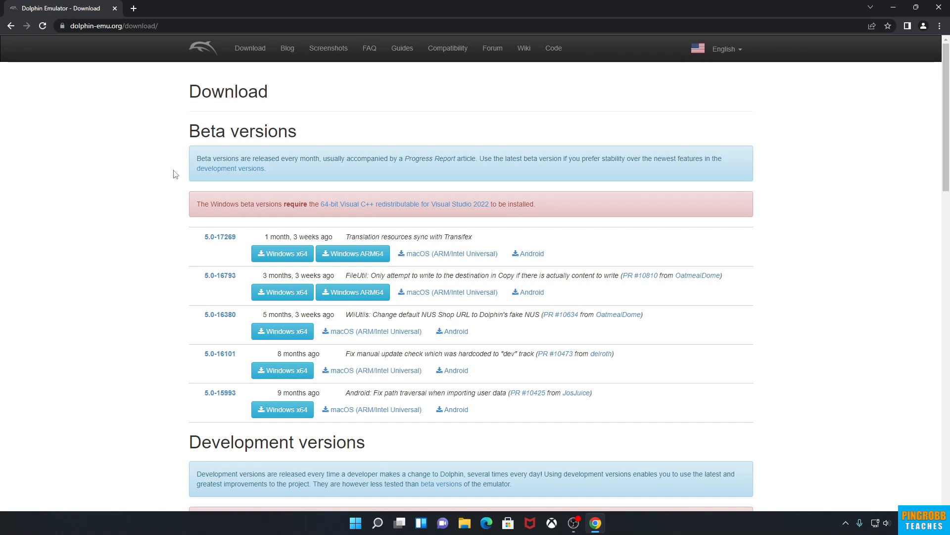
Download the Windows x64 build of Dolphin beta version 5.0-17269.
scroll(173, 175, "down", 17)
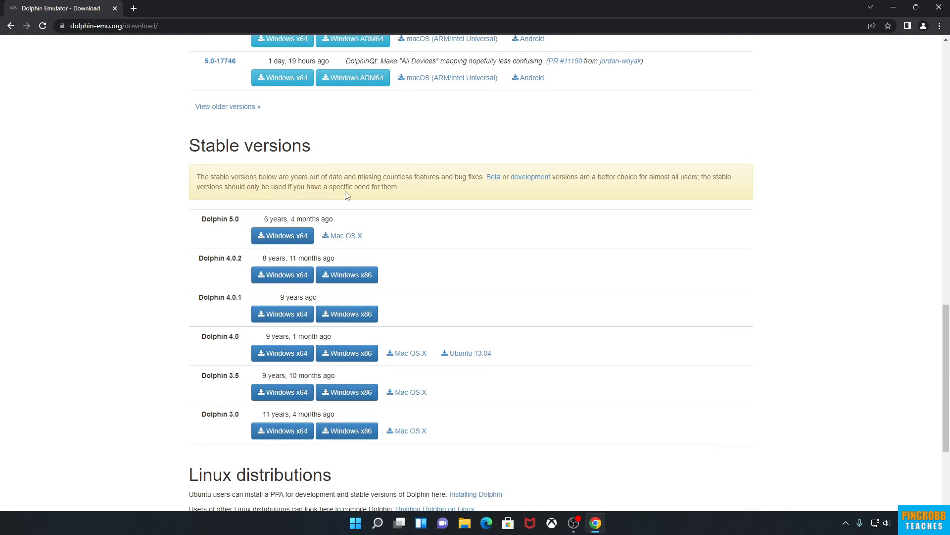
scroll(187, 163, "up", 12)
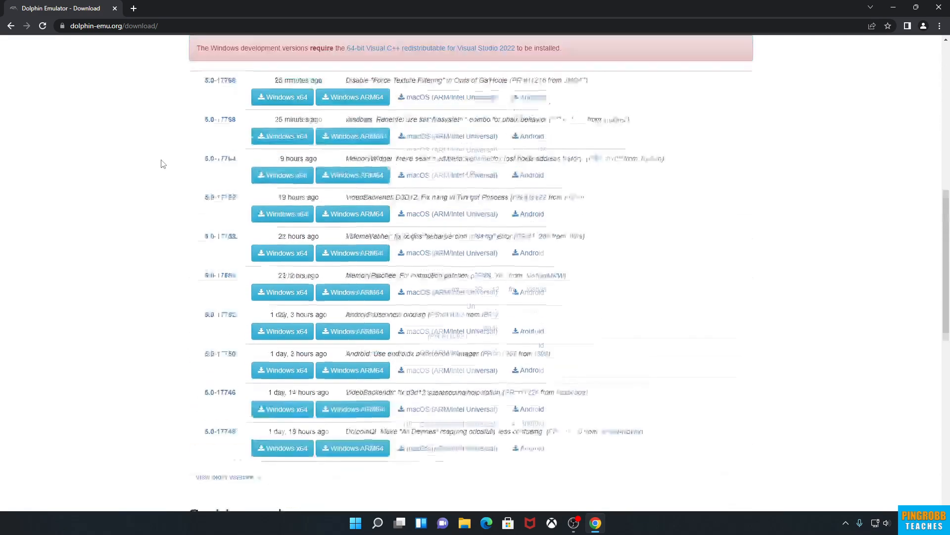
scroll(163, 164, "up", 6)
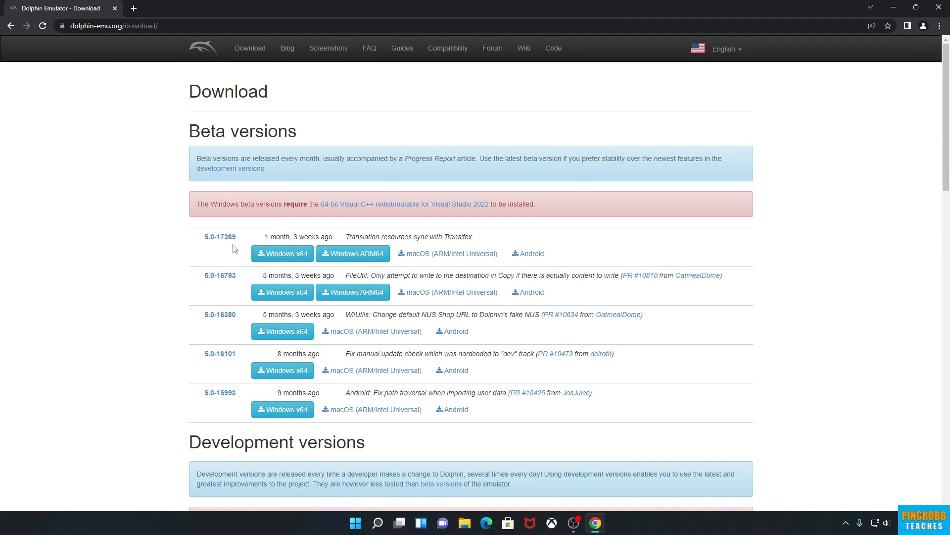
left_click(278, 255)
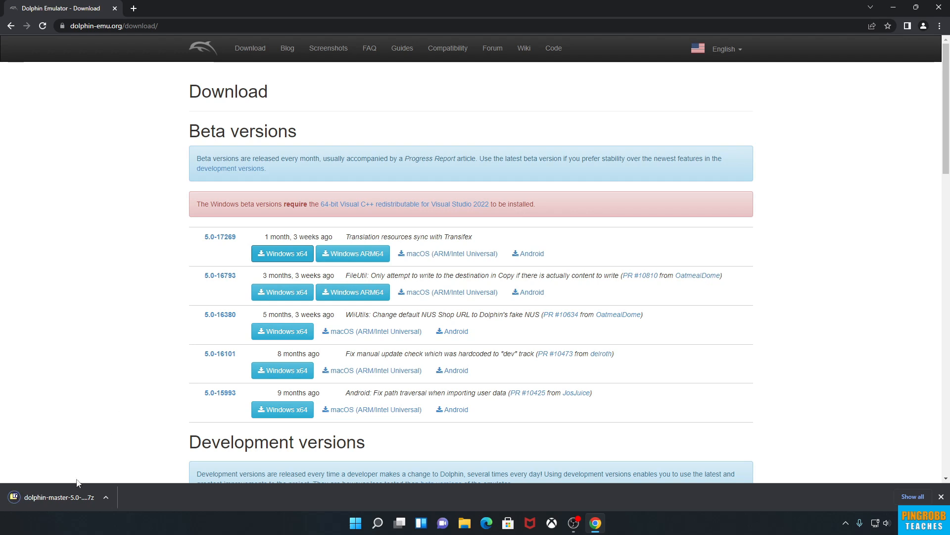
left_click(67, 498)
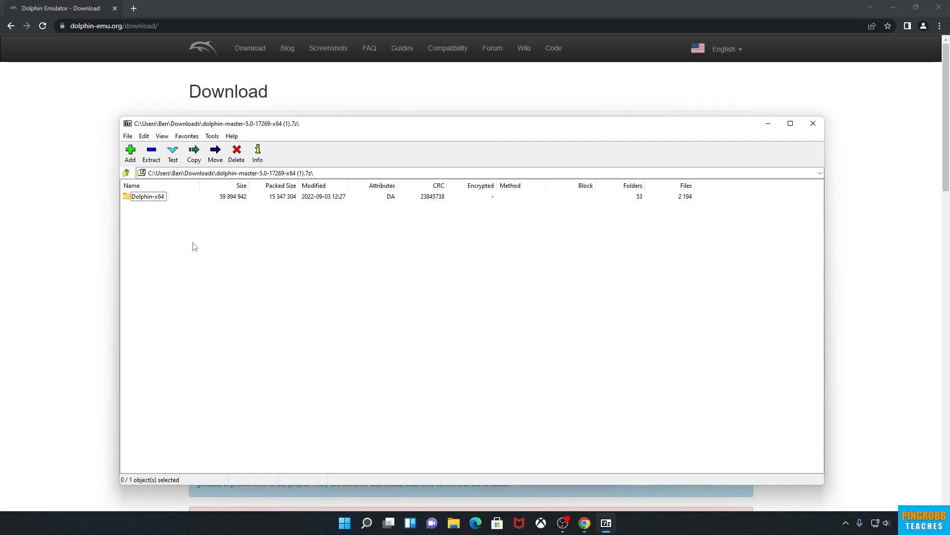
left_click(156, 200)
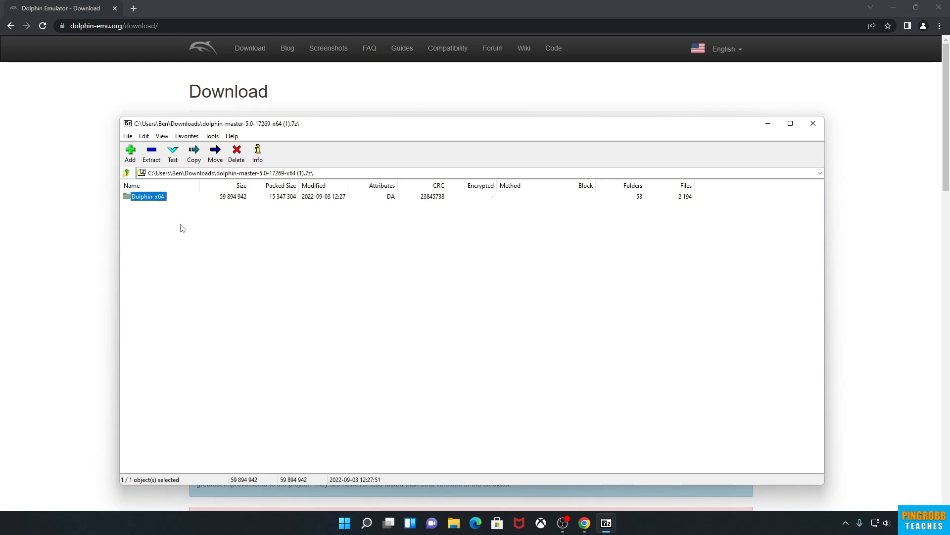
left_click(151, 152)
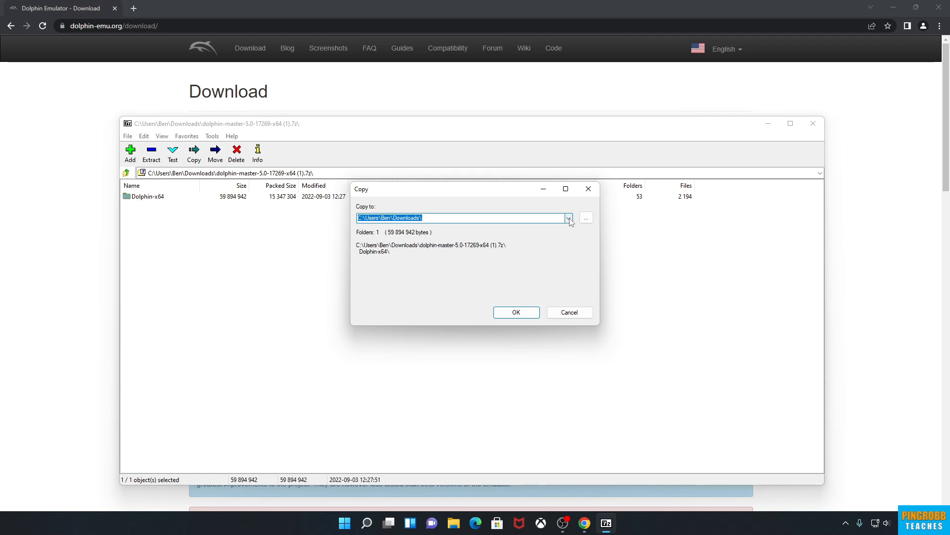
left_click(586, 218)
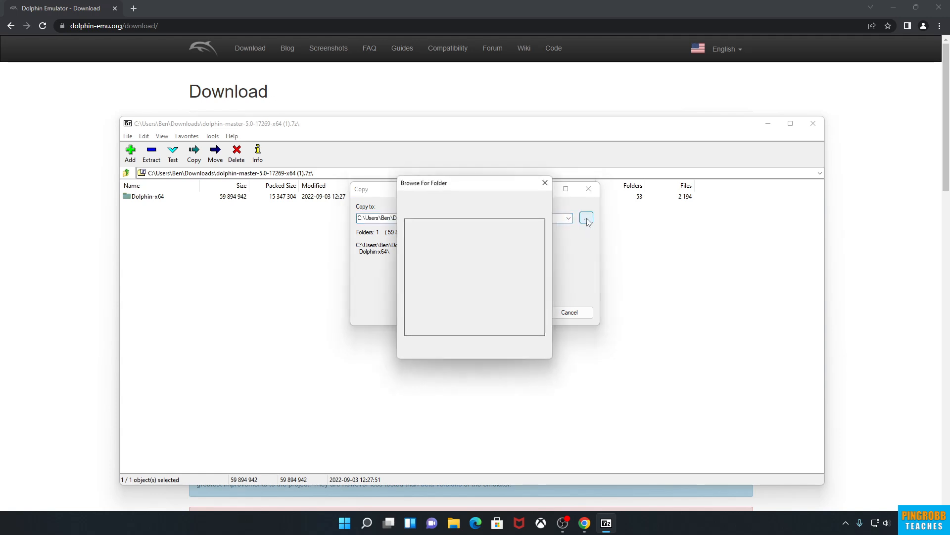
double_click(448, 283)
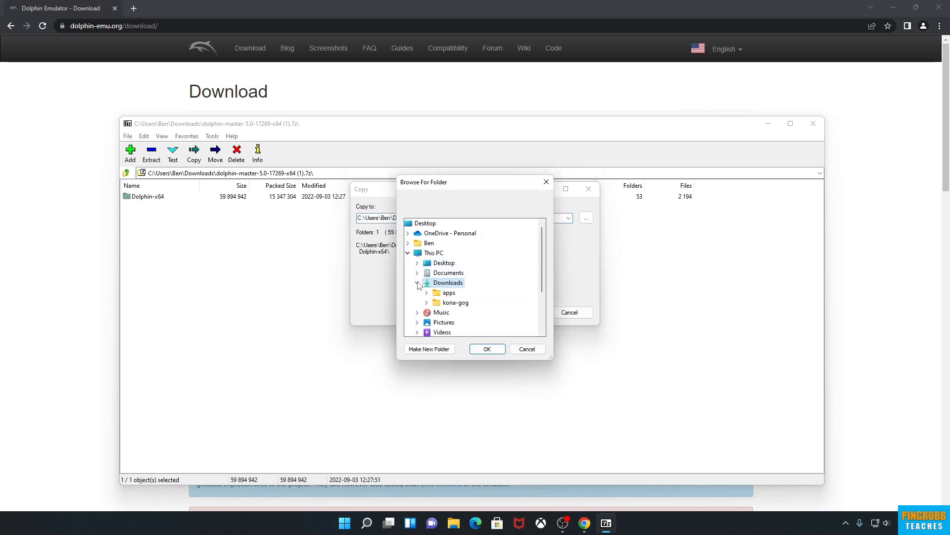
double_click(450, 293)
scroll(483, 278, "down", 2)
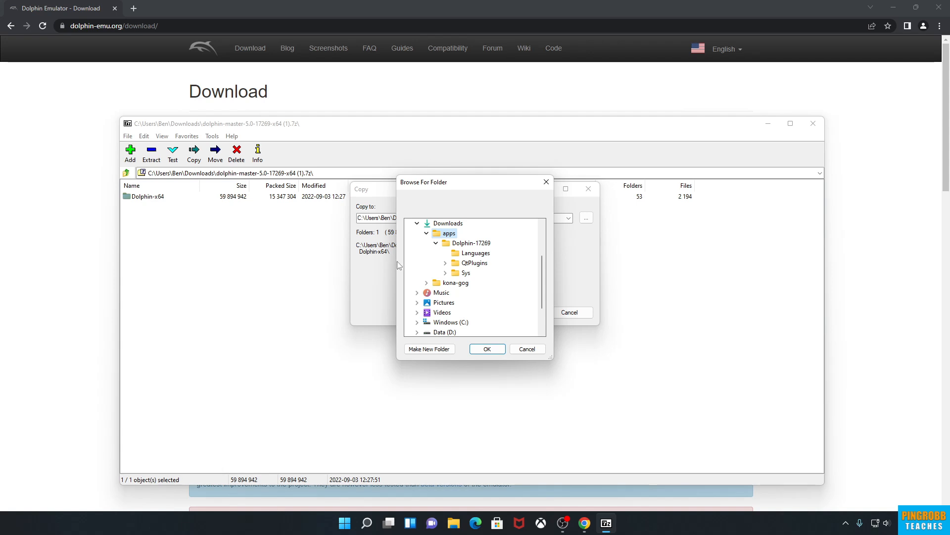
left_click(527, 349)
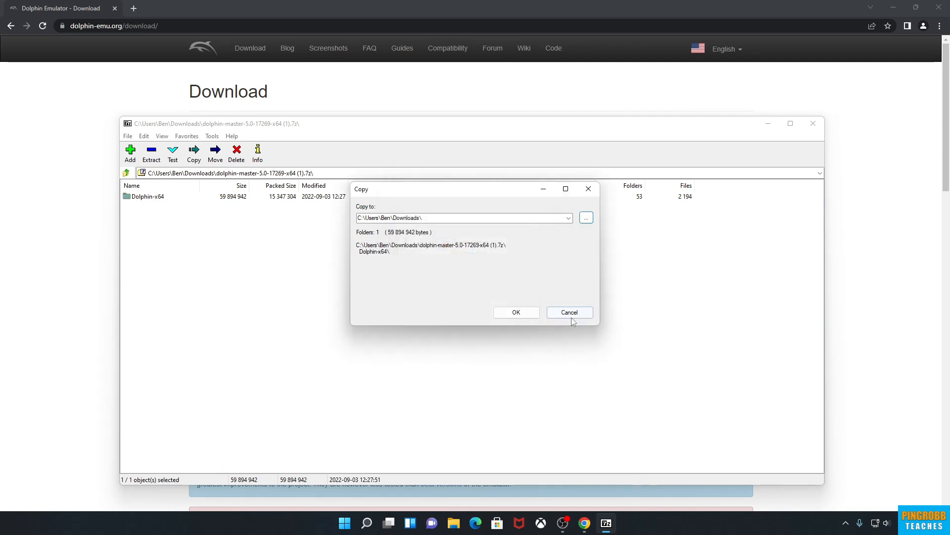
left_click(571, 316)
left_click(813, 124)
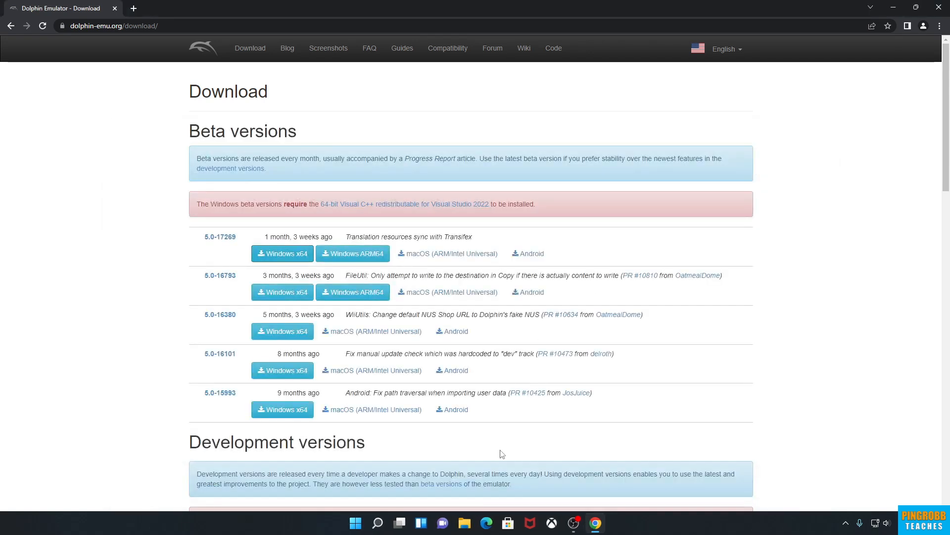
Launch Dolphin from the Dolphin-17269 folder inside Downloads\apps and decline usage statistics reporting.
left_click(465, 524)
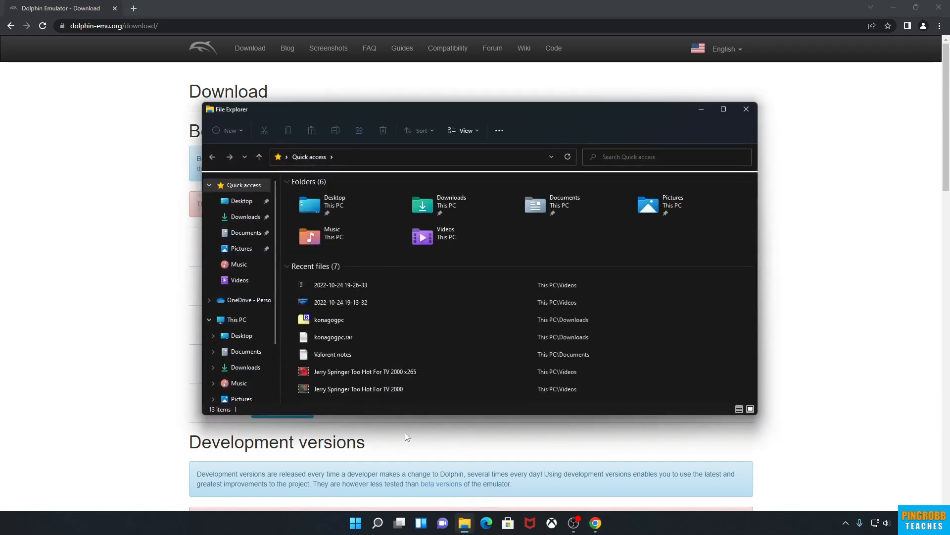
double_click(424, 204)
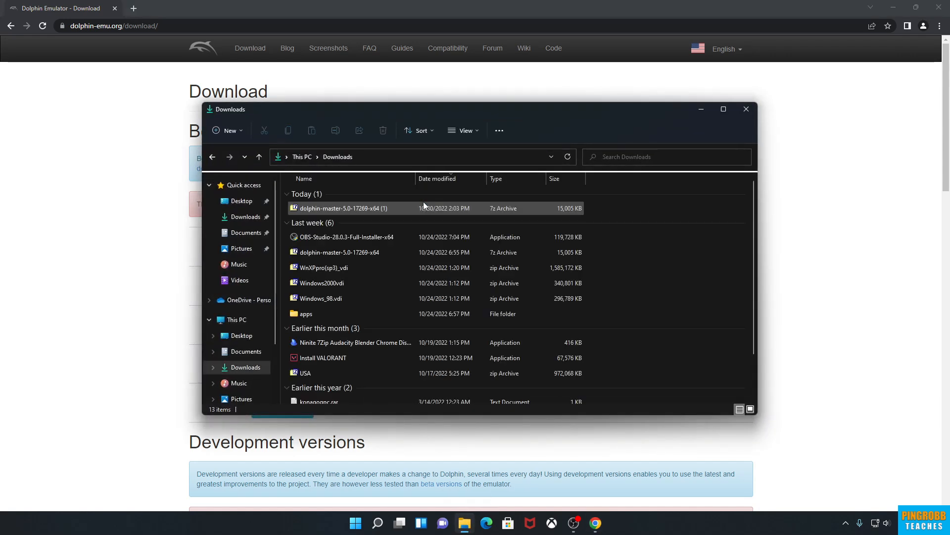
double_click(330, 314)
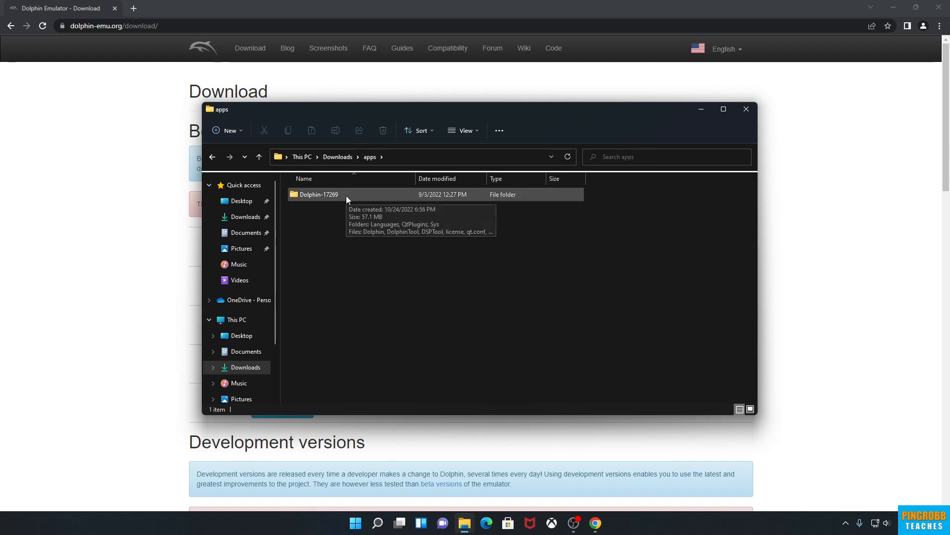
double_click(346, 195)
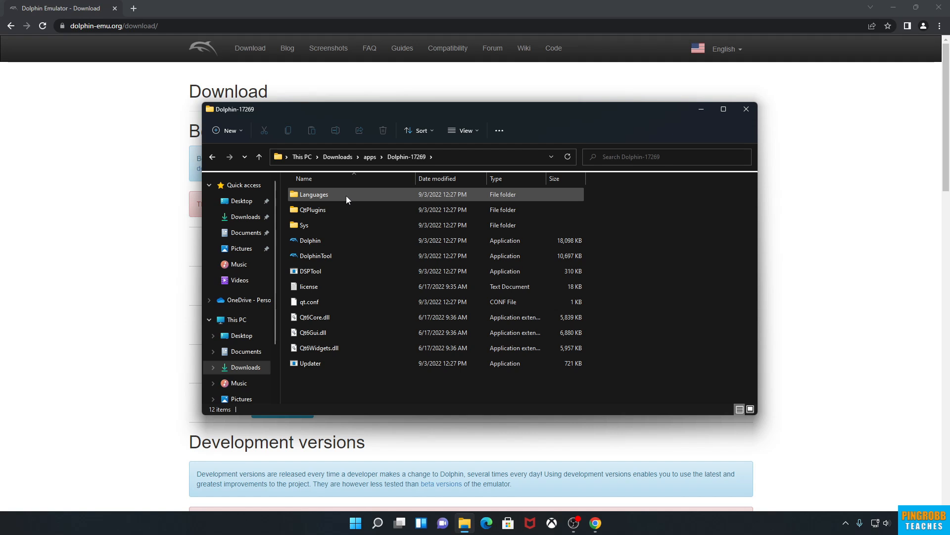
left_click(355, 239)
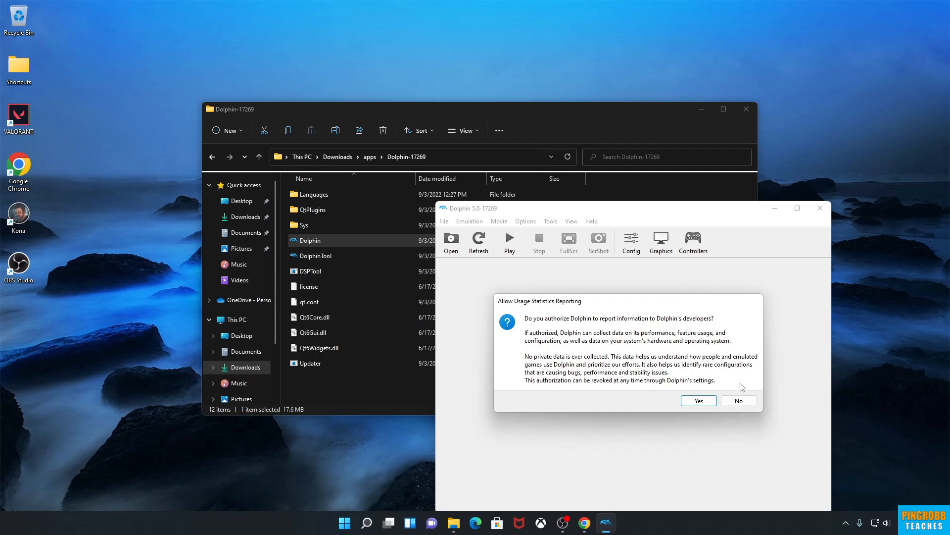
left_click(739, 401)
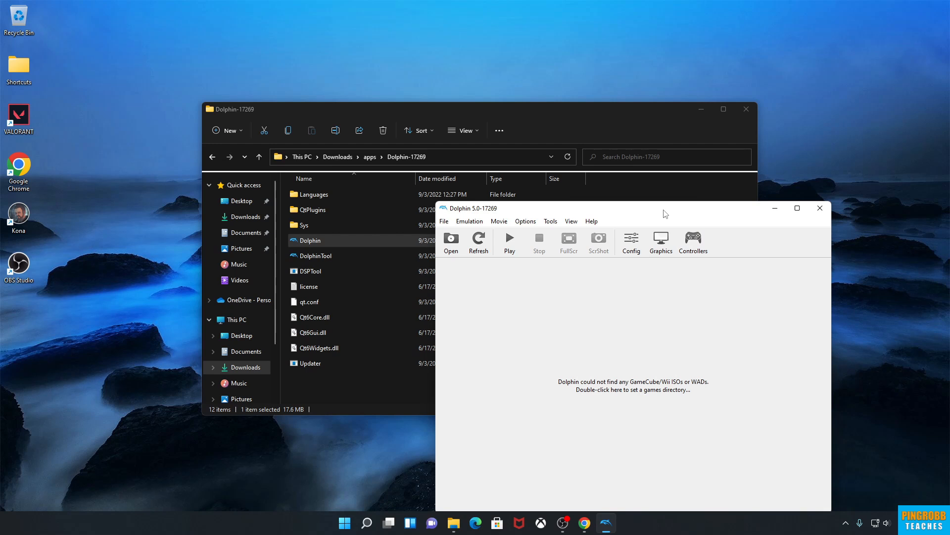
left_click_drag(665, 214, 516, 126)
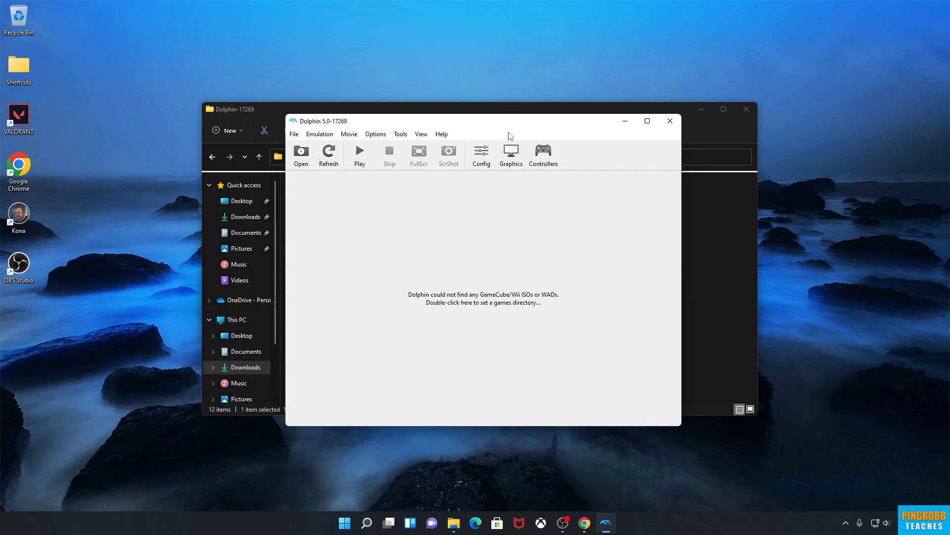
Add the GC folder inside ROMs on the Data (D:) drive as a games directory.
double_click(467, 268)
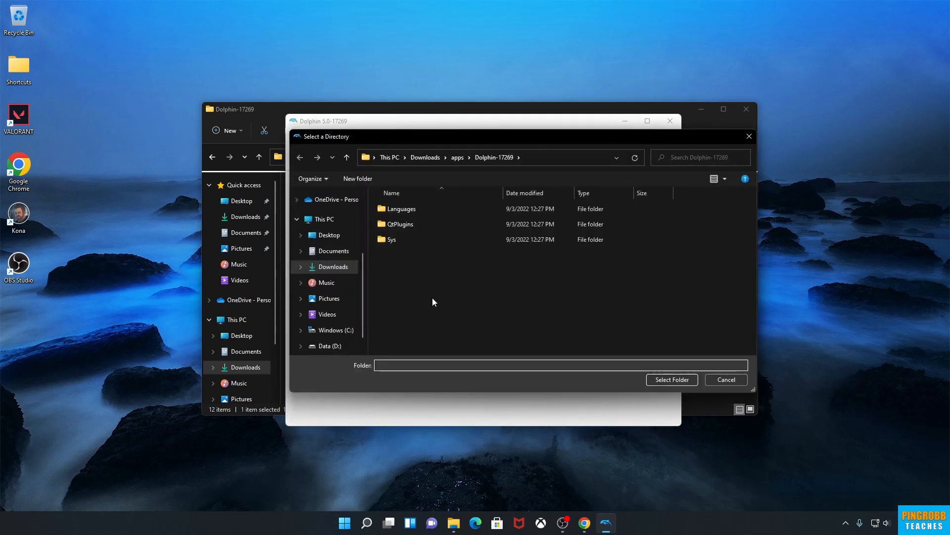
scroll(342, 317, "down", 1)
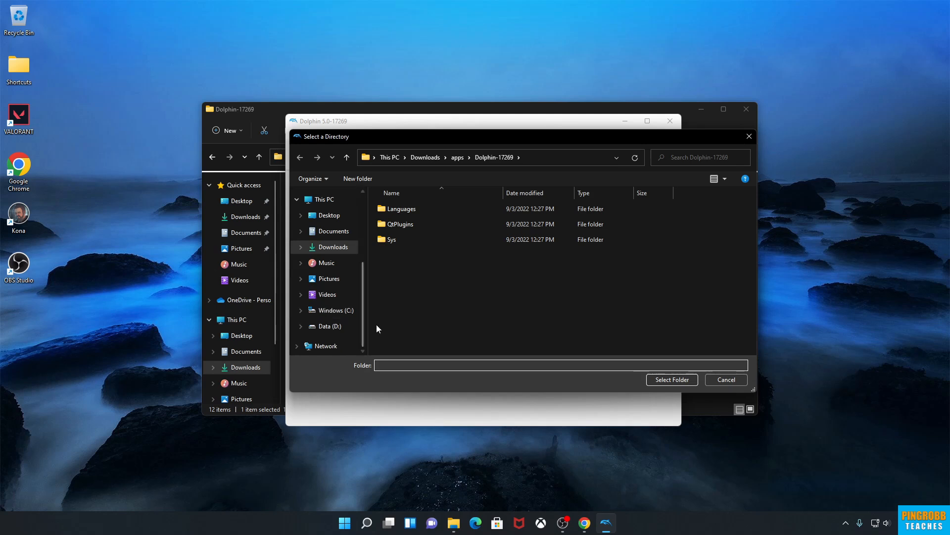
left_click(329, 326)
double_click(414, 209)
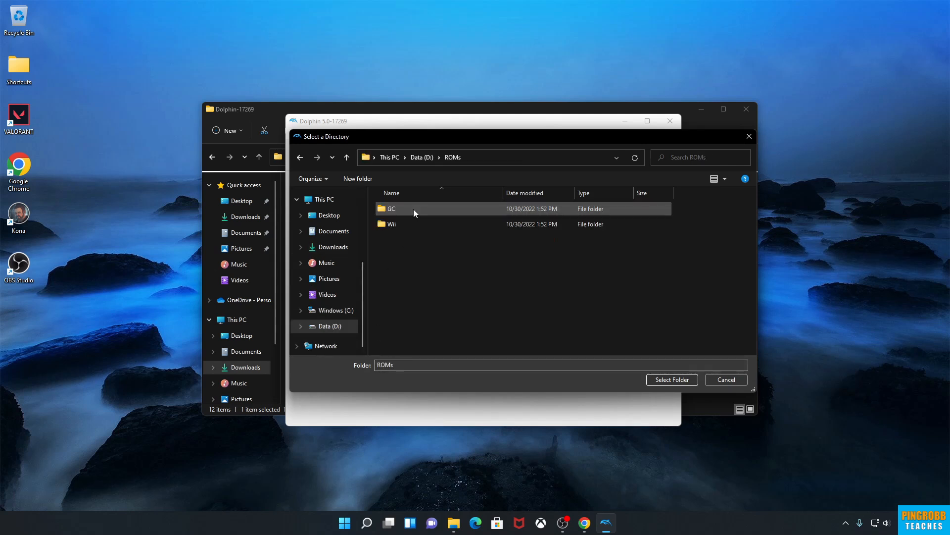
left_click(416, 210)
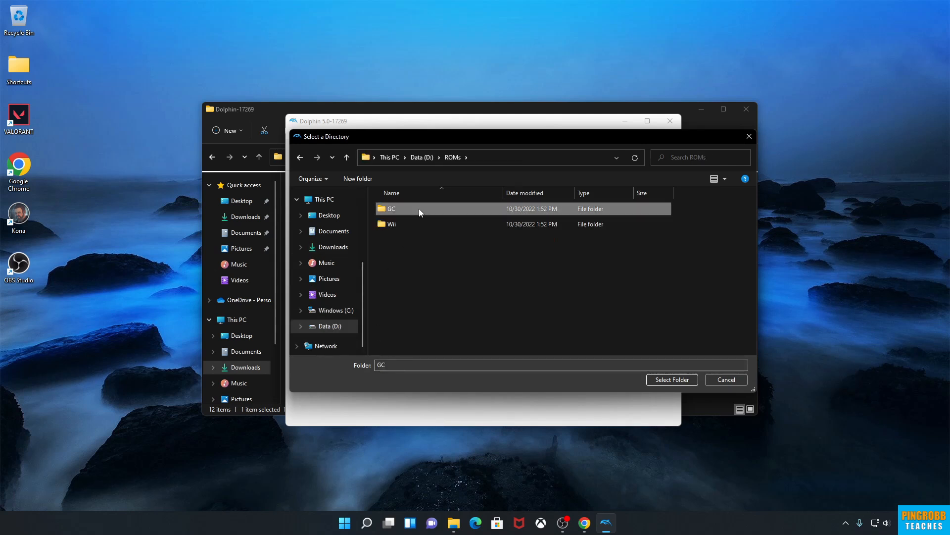
left_click(673, 380)
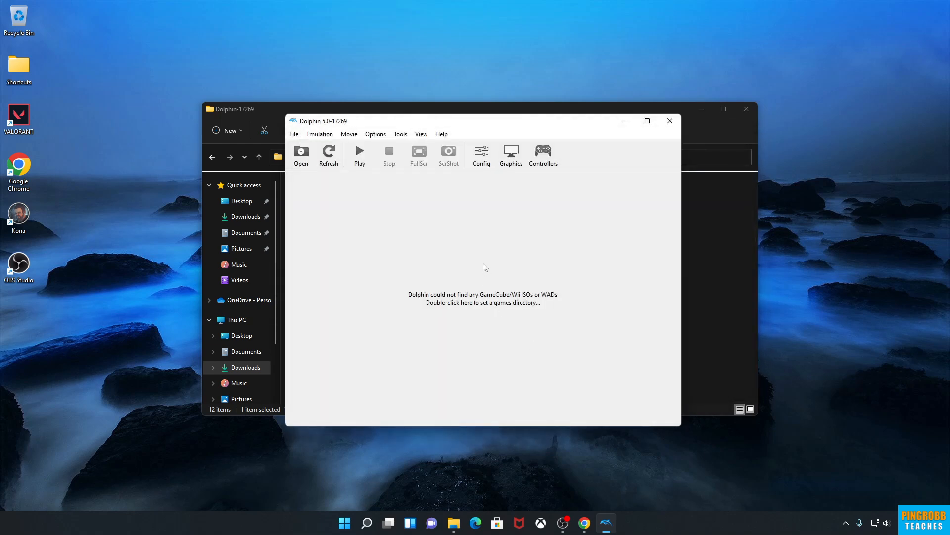
Add the Wii folder inside ROMs on the Data (D:) drive as another games directory.
double_click(471, 254)
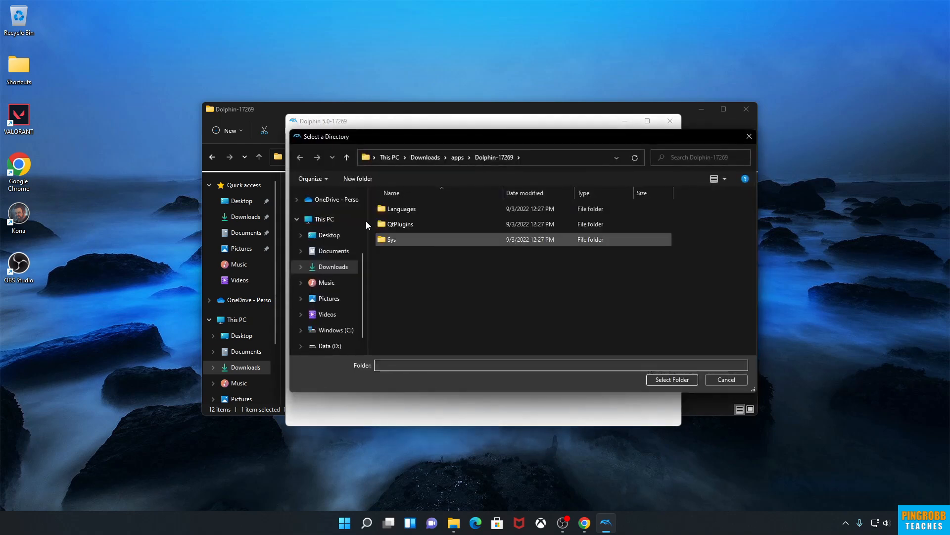
left_click(334, 266)
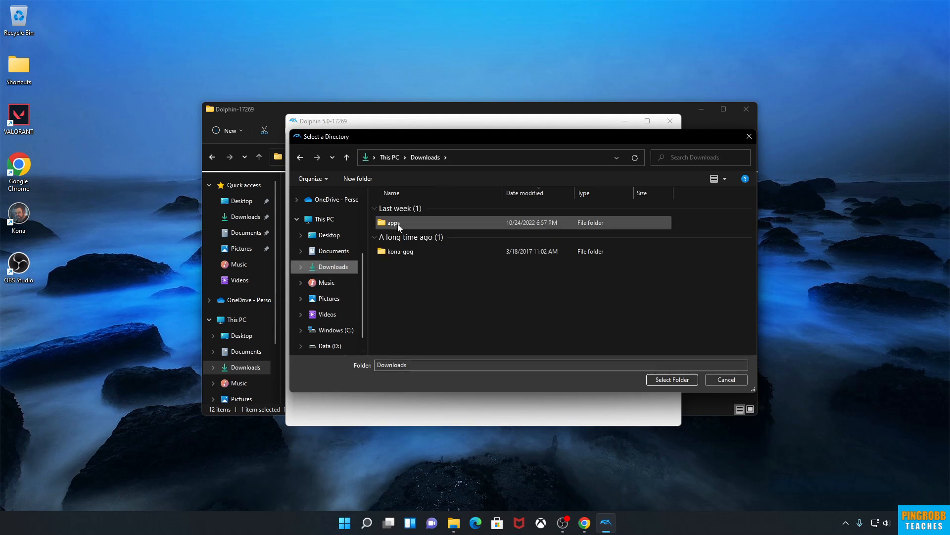
left_click(331, 346)
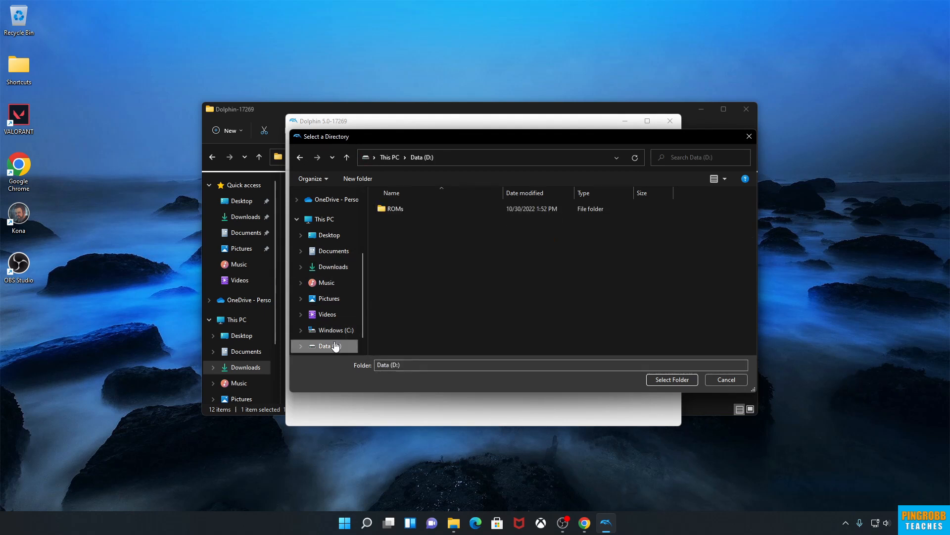
double_click(407, 208)
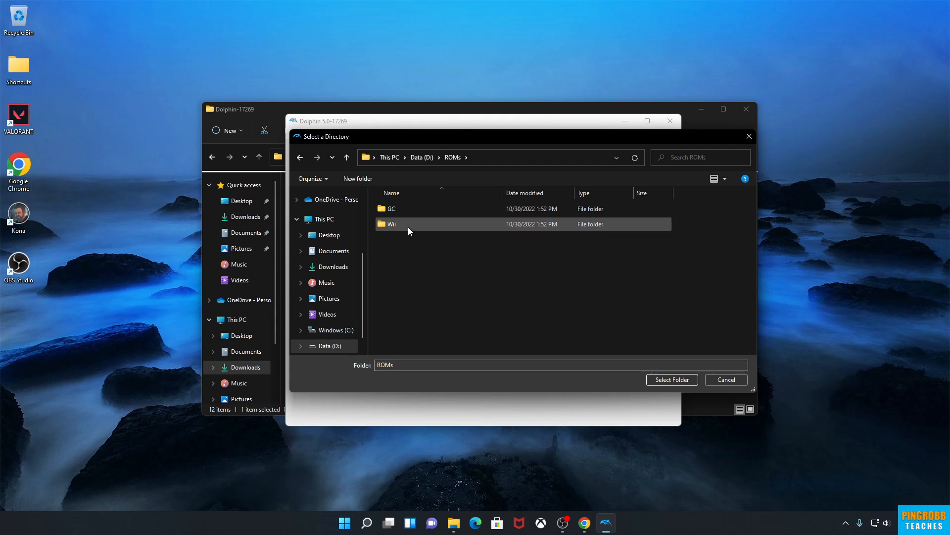
left_click(408, 226)
left_click(677, 380)
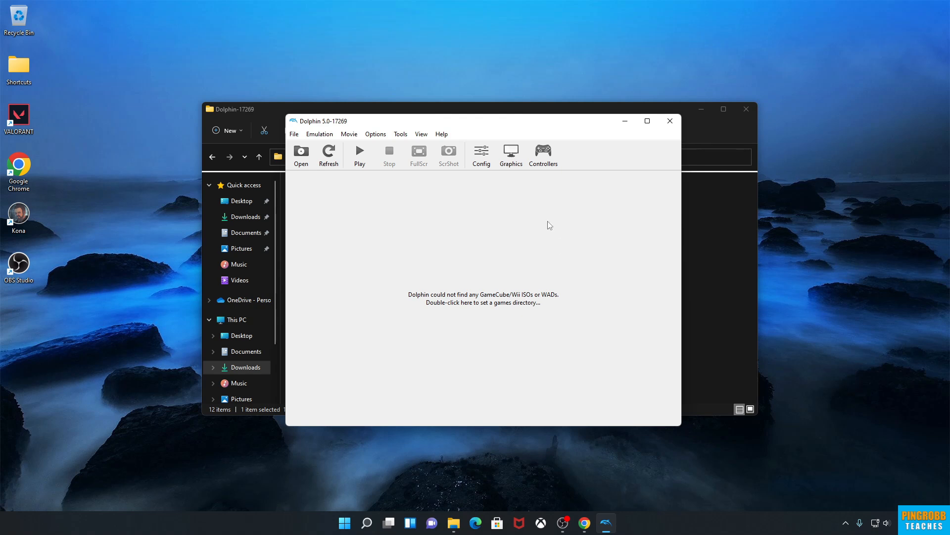
Set Auto Update to Don't Update in the configuration settings and turn off Use Panic Handlers for the render window.
left_click(480, 154)
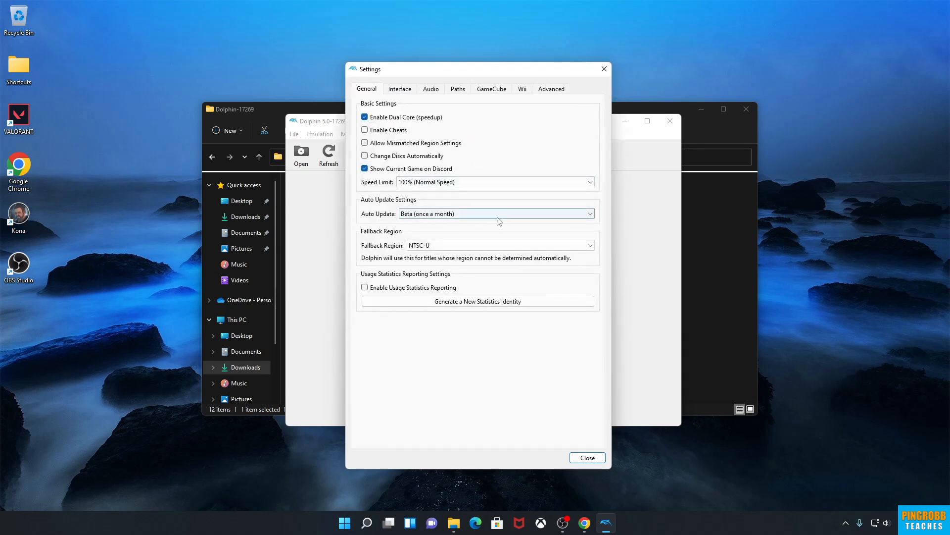
left_click(510, 218)
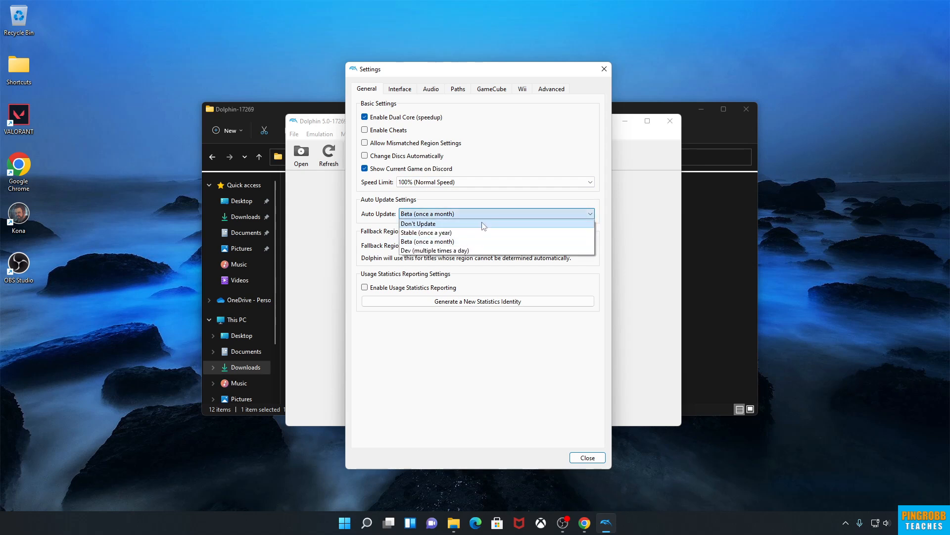
left_click(469, 228)
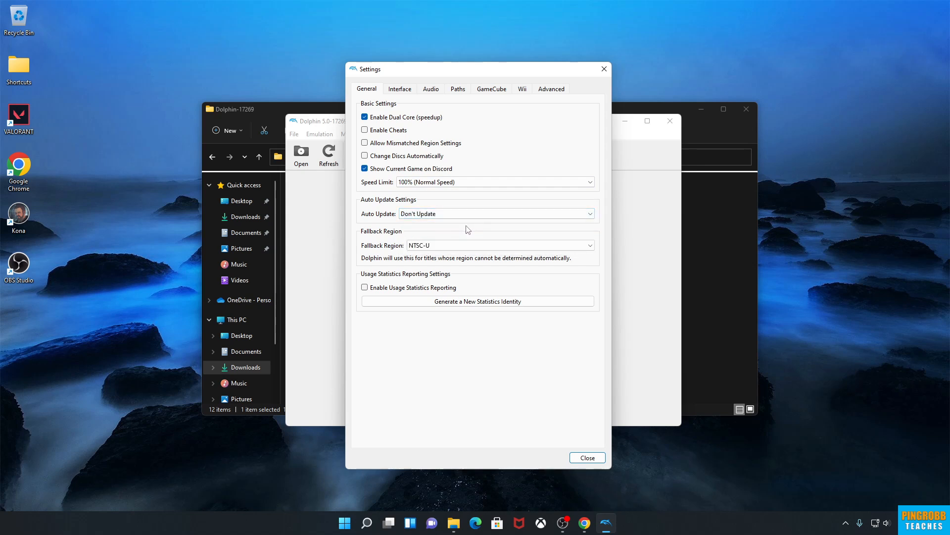
left_click(539, 246)
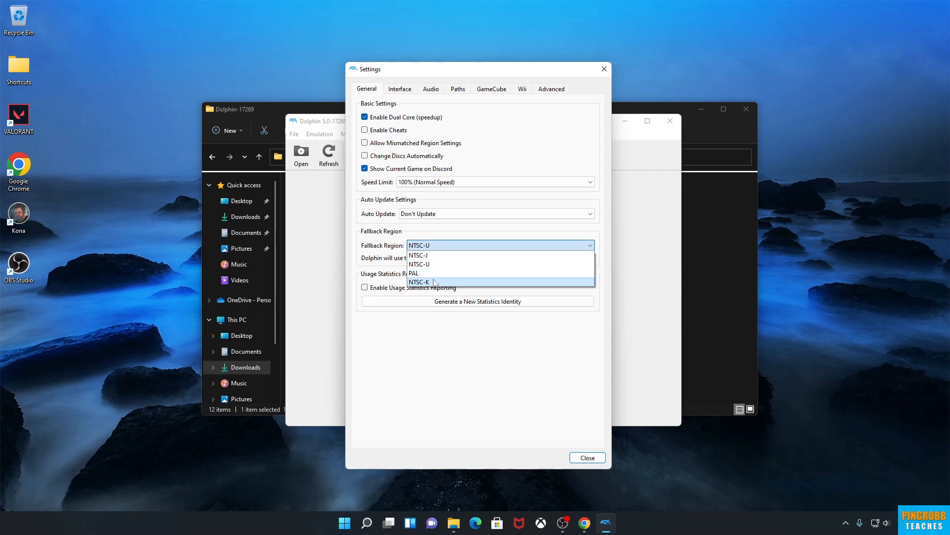
left_click(377, 238)
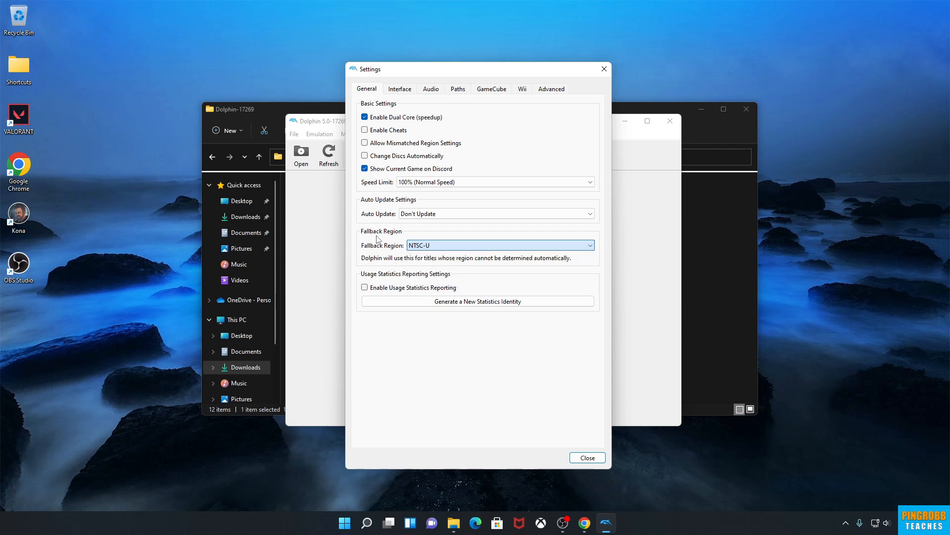
left_click(403, 90)
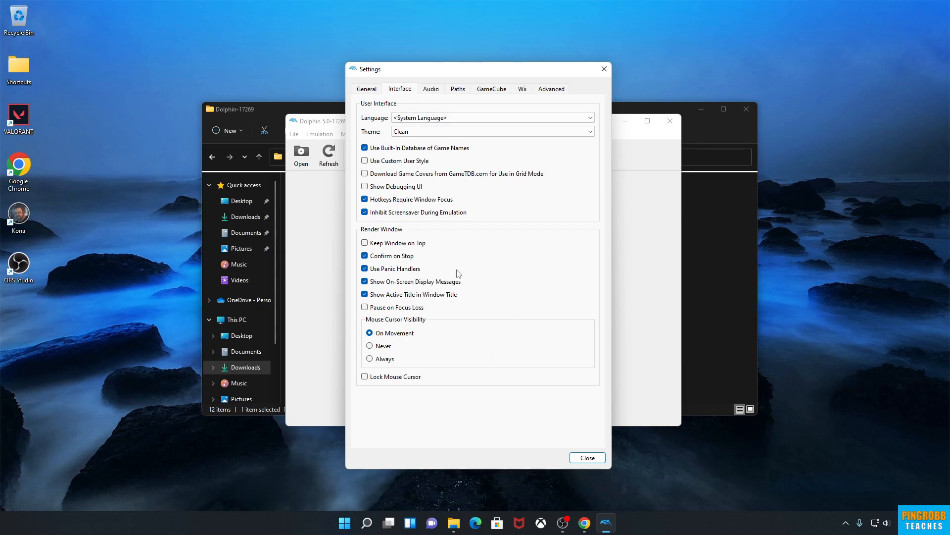
left_click(365, 268)
Review the audio settings and the configured game folder paths, leaving the folder picker without adding another directory.
left_click(429, 90)
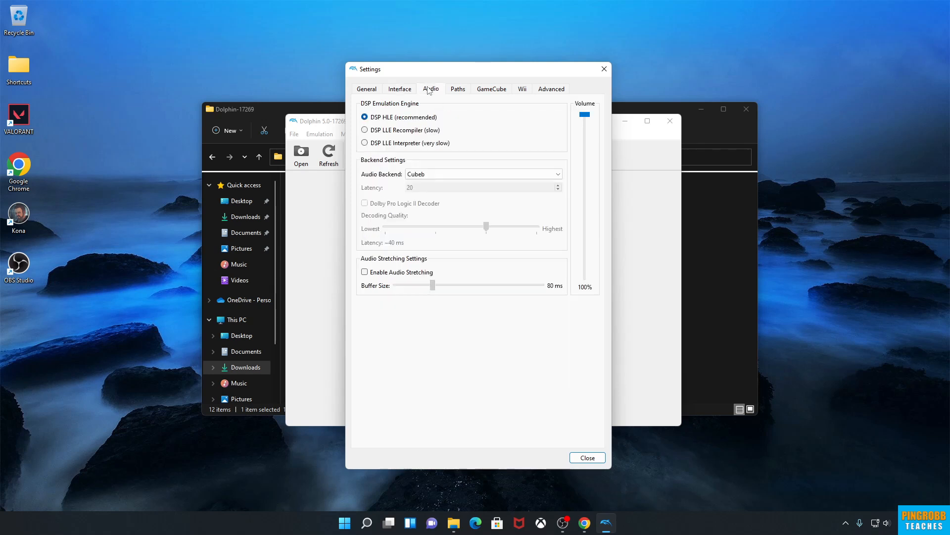
left_click(465, 93)
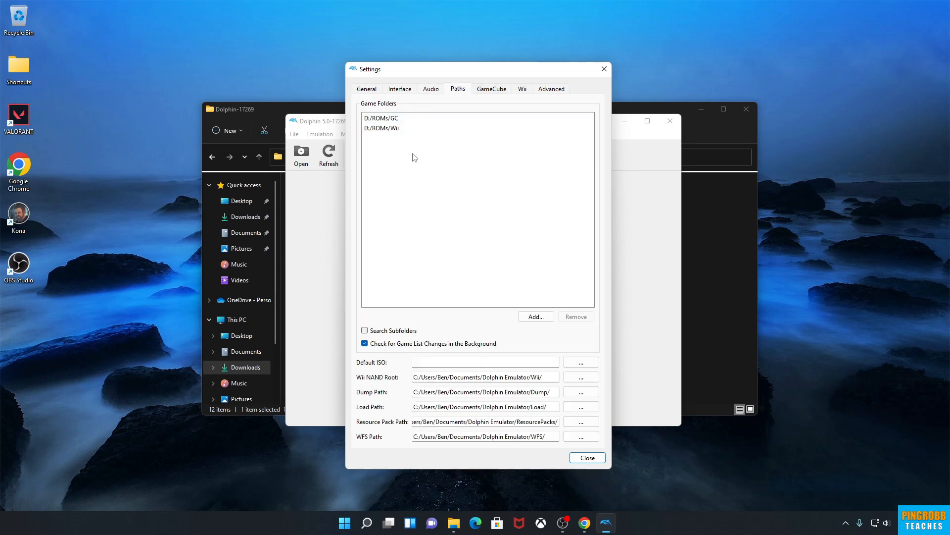
left_click(415, 128)
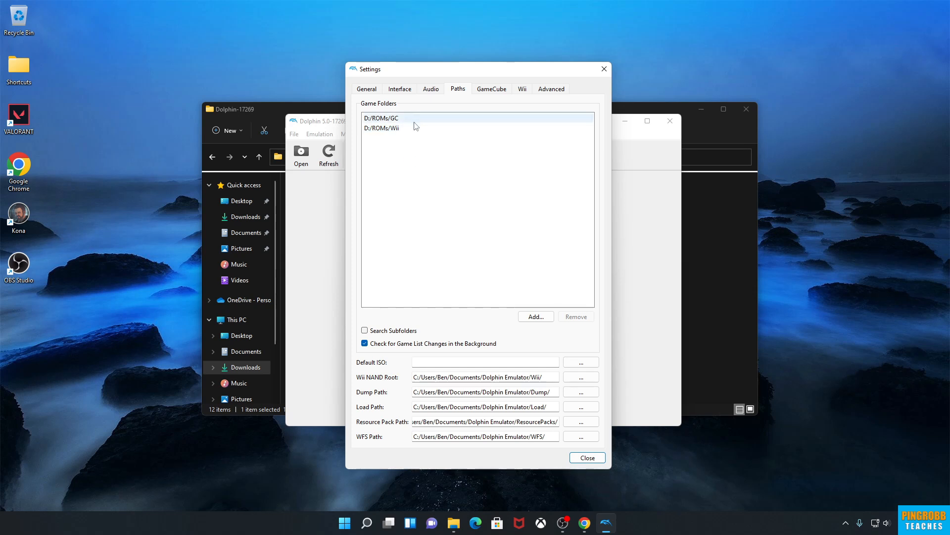
left_click(537, 316)
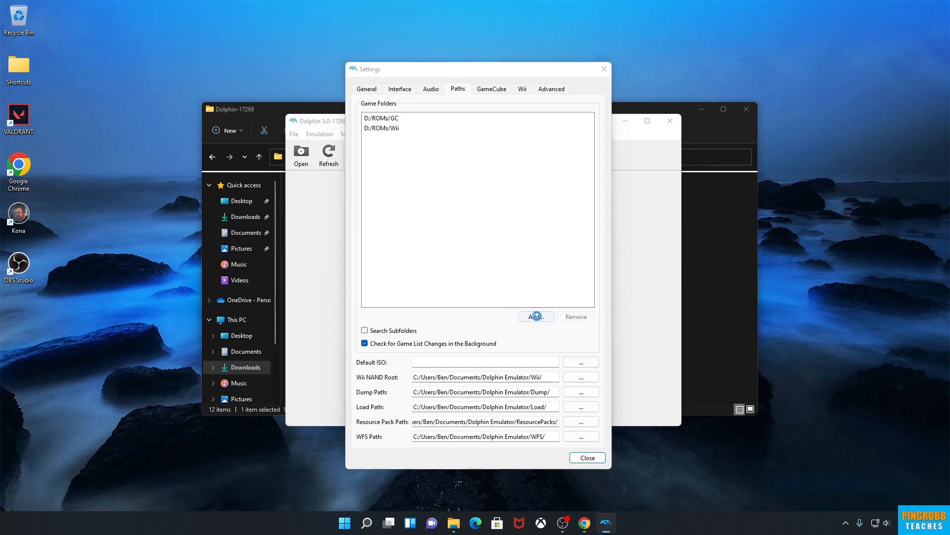
left_click(787, 324)
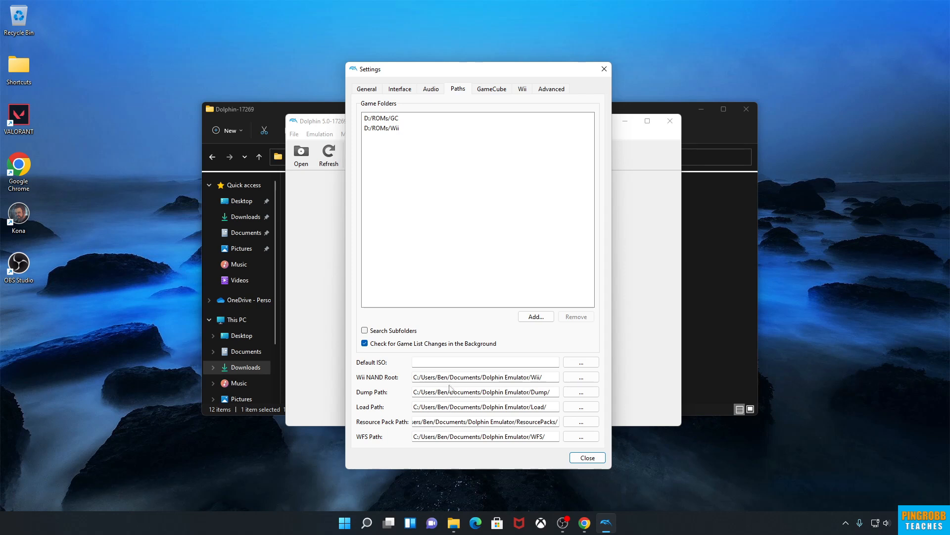
Set the GameCube Slot A device to Memory Card and view its file location without choosing a file.
left_click(496, 90)
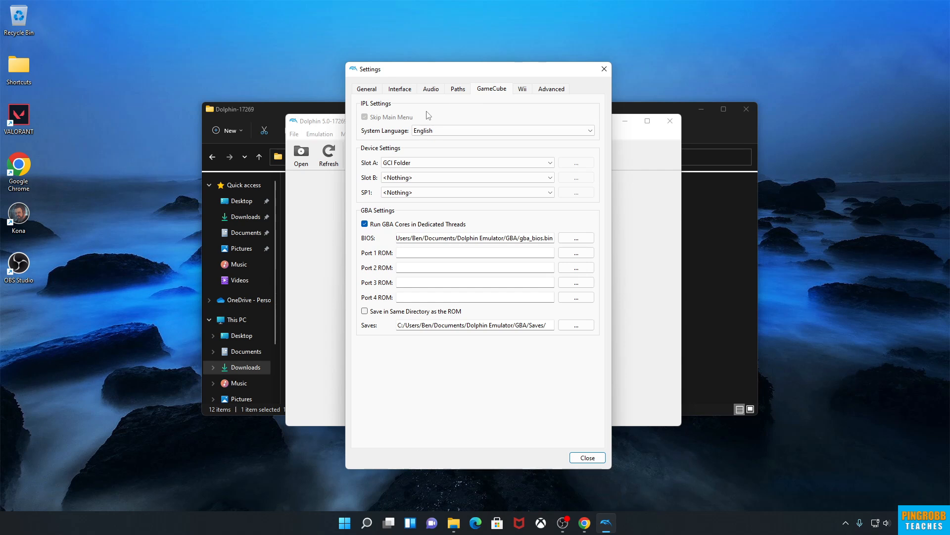
left_click(551, 165)
left_click(533, 149)
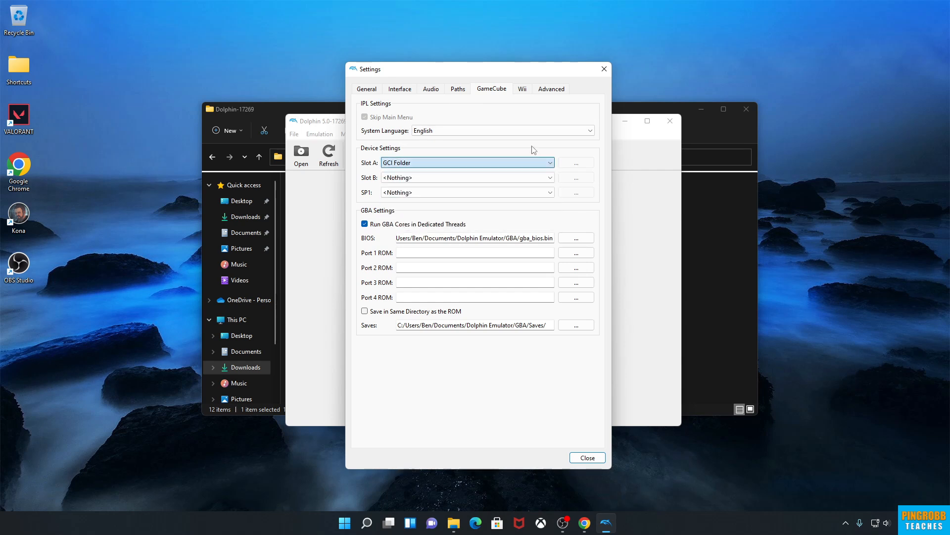
left_click(551, 166)
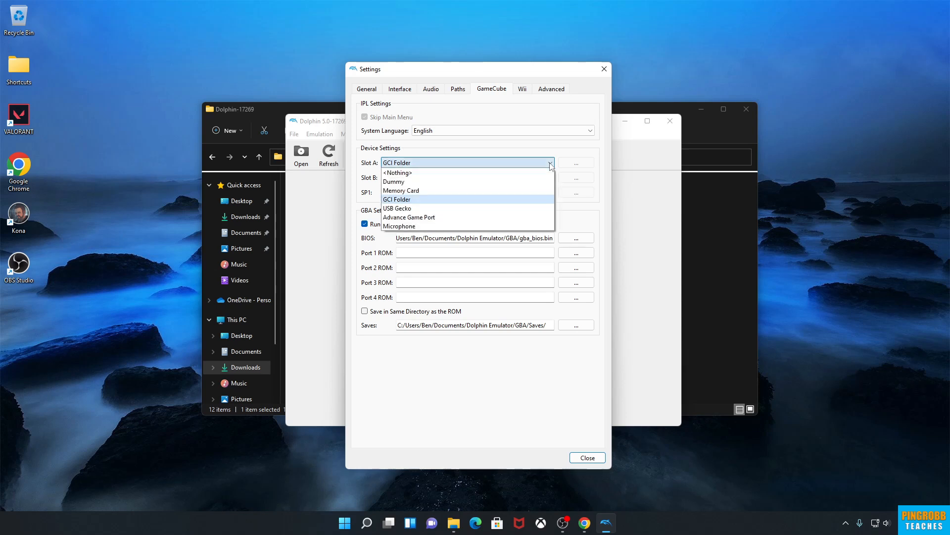
left_click(465, 191)
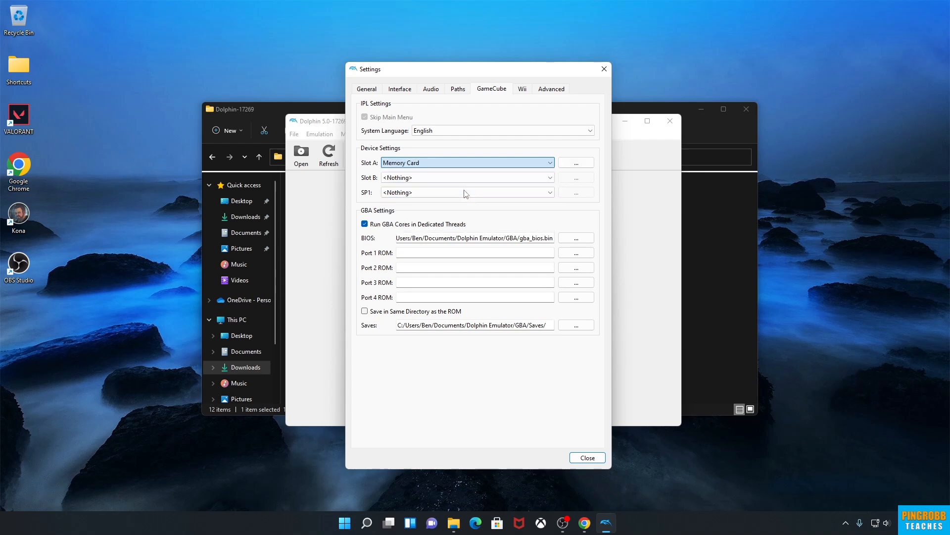
left_click(577, 163)
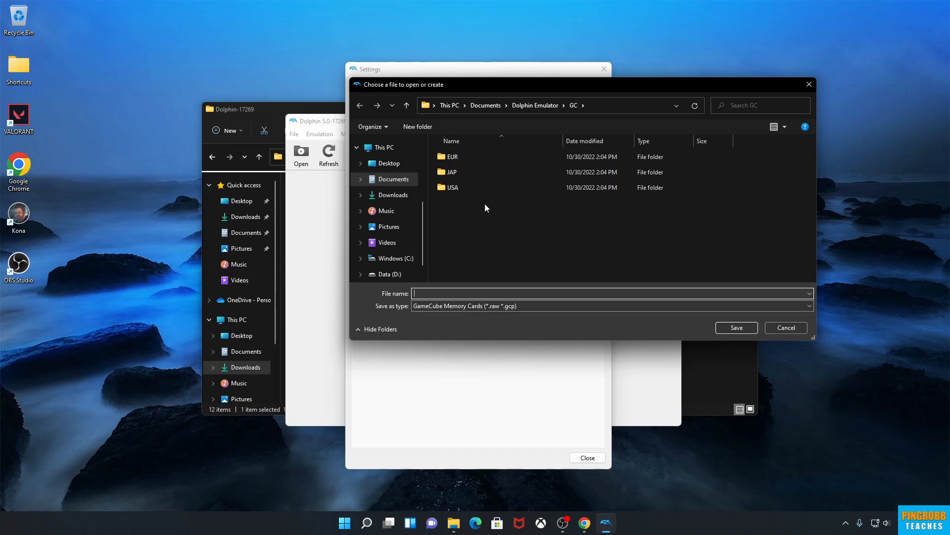
left_click(785, 327)
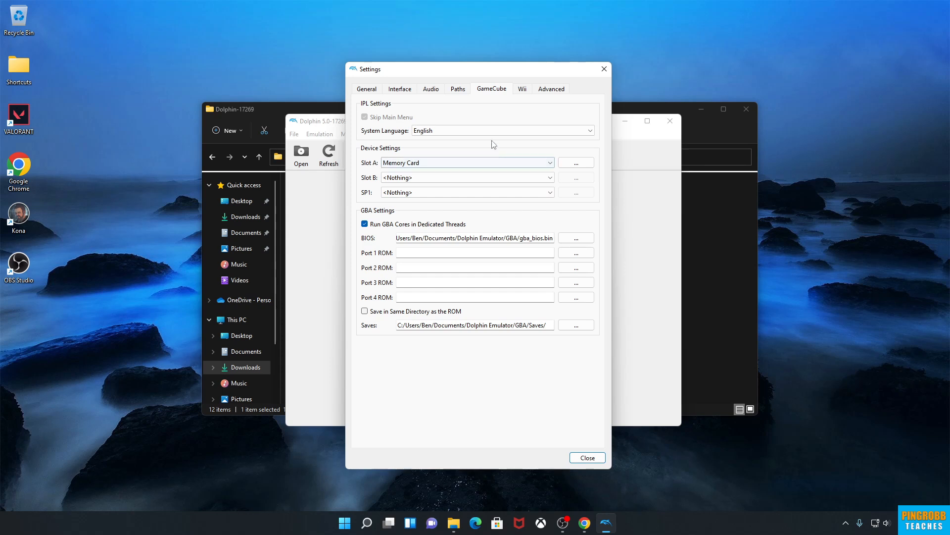
Set the GameCube Slot B device to Memory Card and check the SP1 options without changing the selection.
left_click(530, 180)
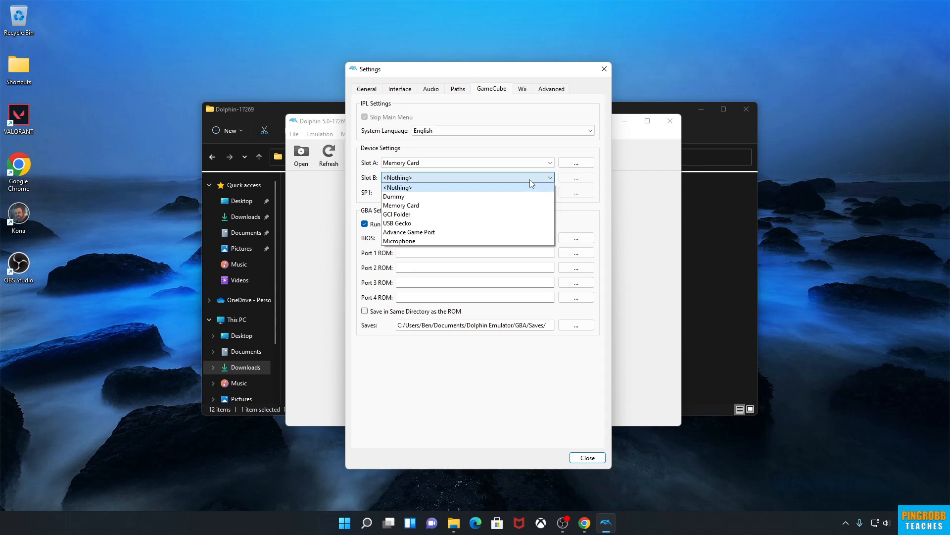
left_click(452, 207)
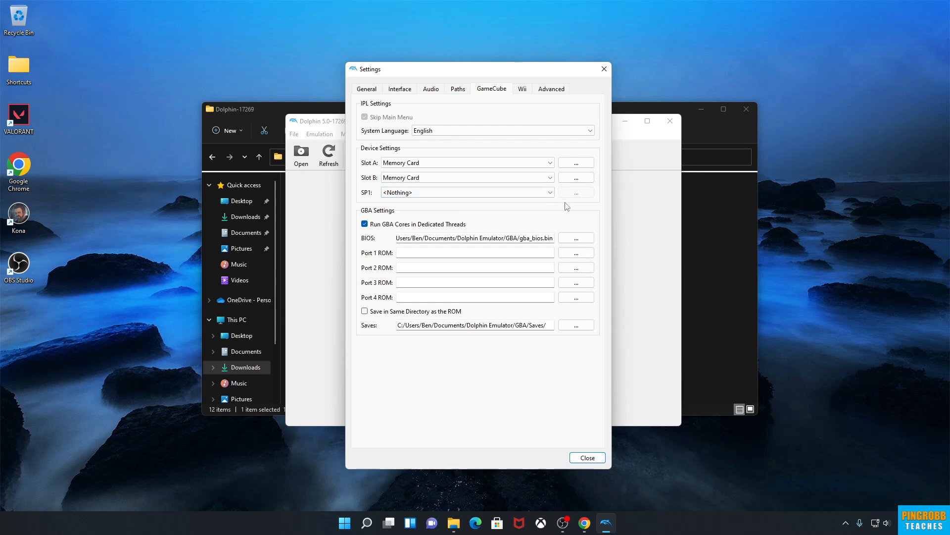
left_click(550, 193)
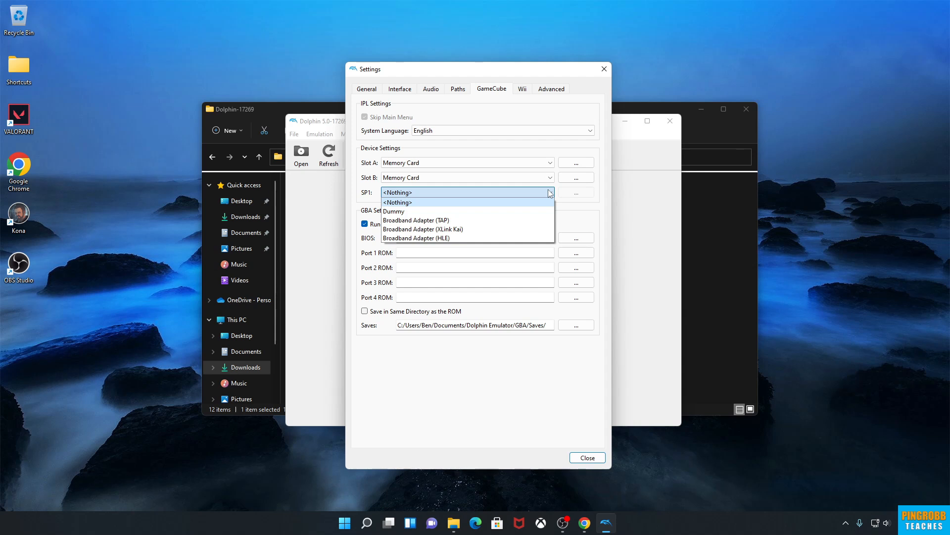
left_click(586, 212)
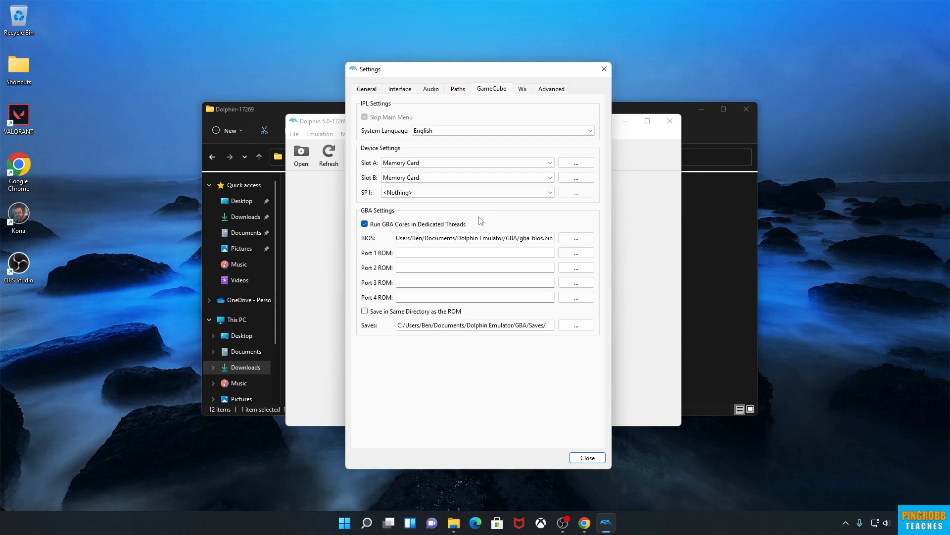
Set the Wii sensor bar position to Bottom and the Wii Remote speaker volume to minimum, and close the settings.
left_click(523, 90)
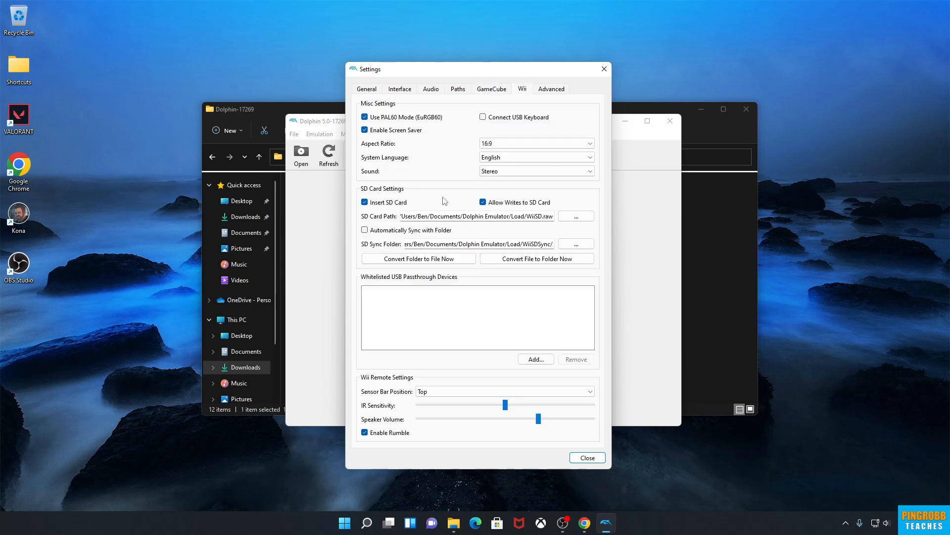
left_click(573, 392)
left_click(528, 410)
left_click_drag(542, 421, 407, 422)
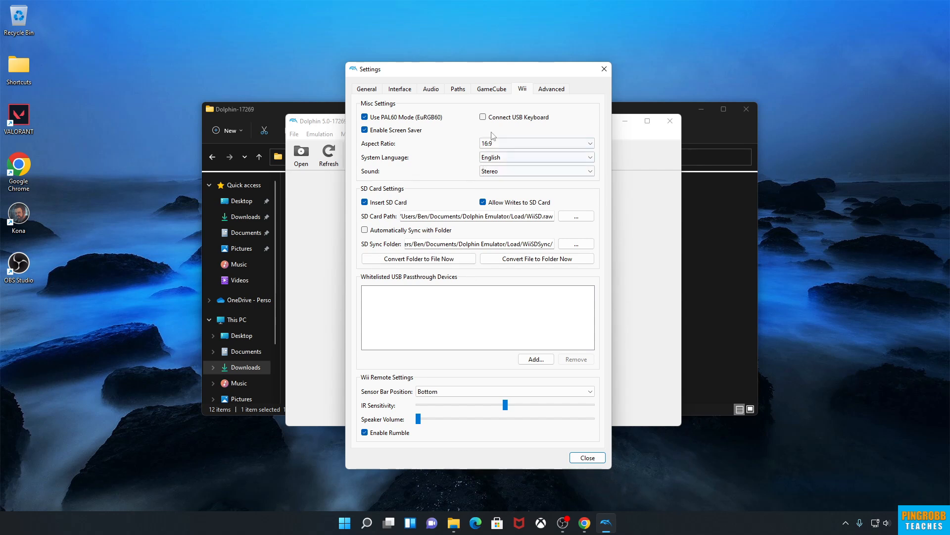
left_click(561, 92)
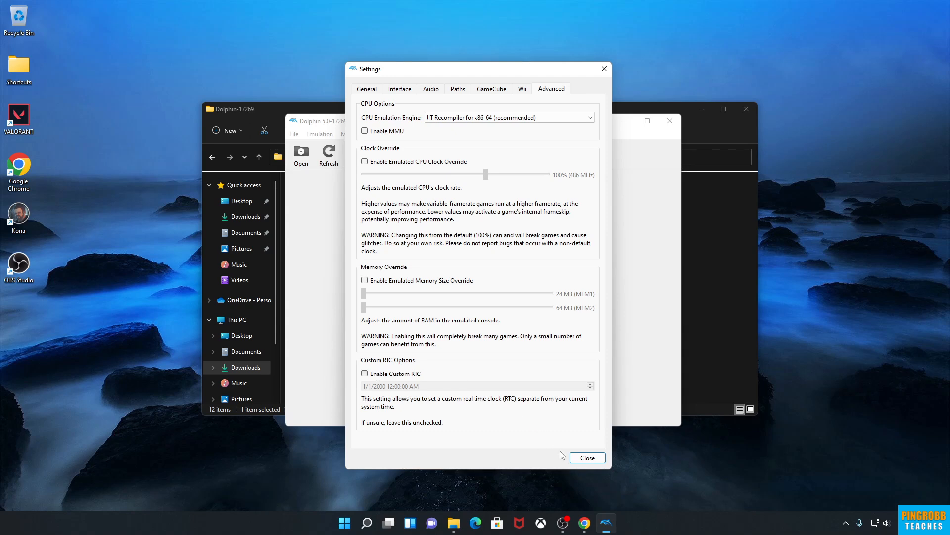
left_click(578, 458)
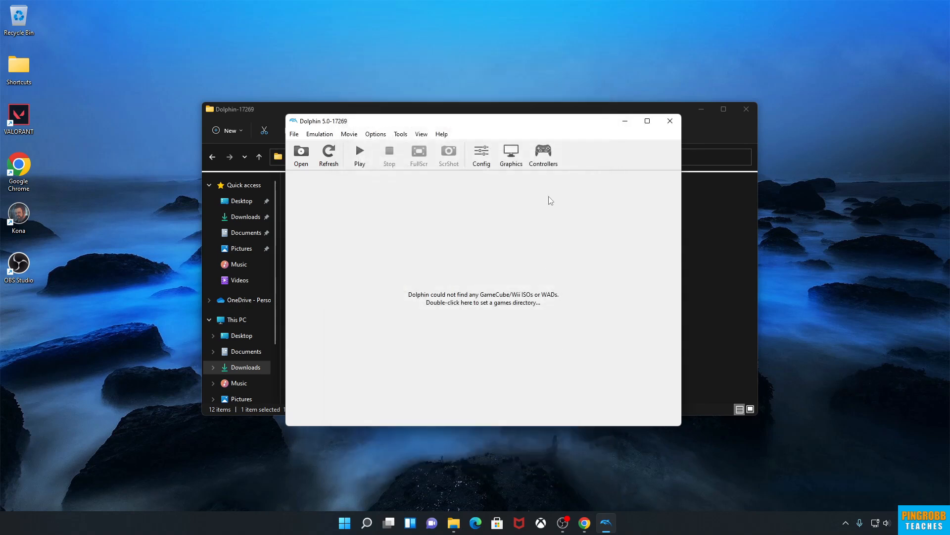
Enable Start in Fullscreen and set the internal resolution to 3x Native (1920x1584) for 1080p in the graphics configuration.
left_click(514, 154)
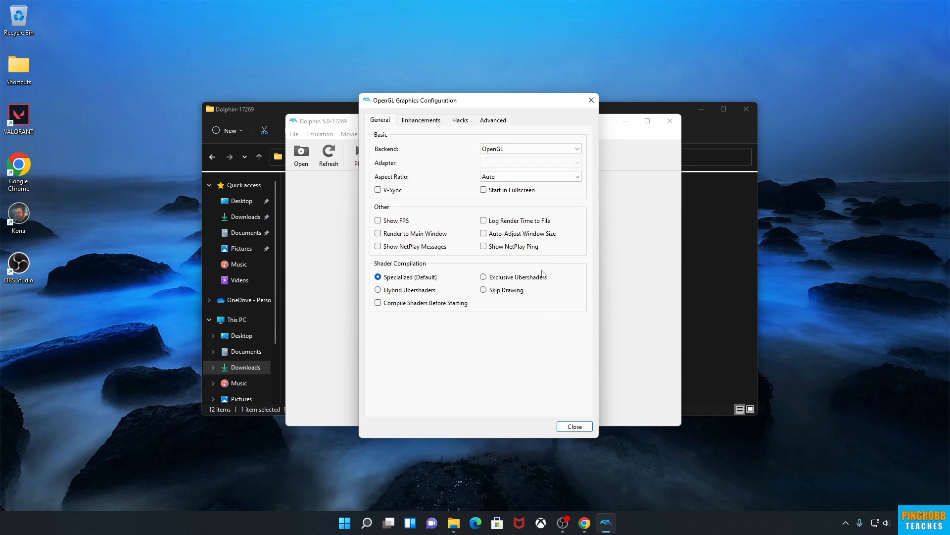
left_click(484, 190)
left_click(424, 121)
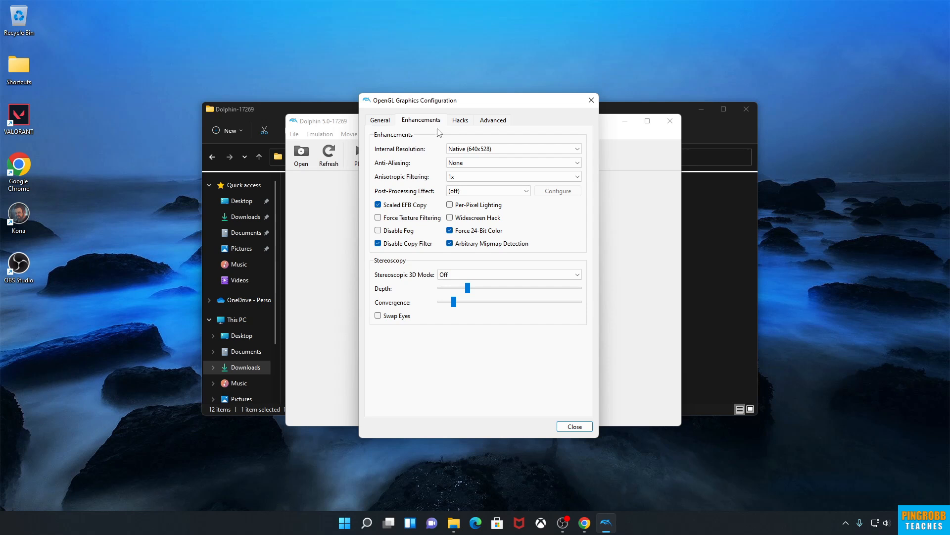
left_click(578, 150)
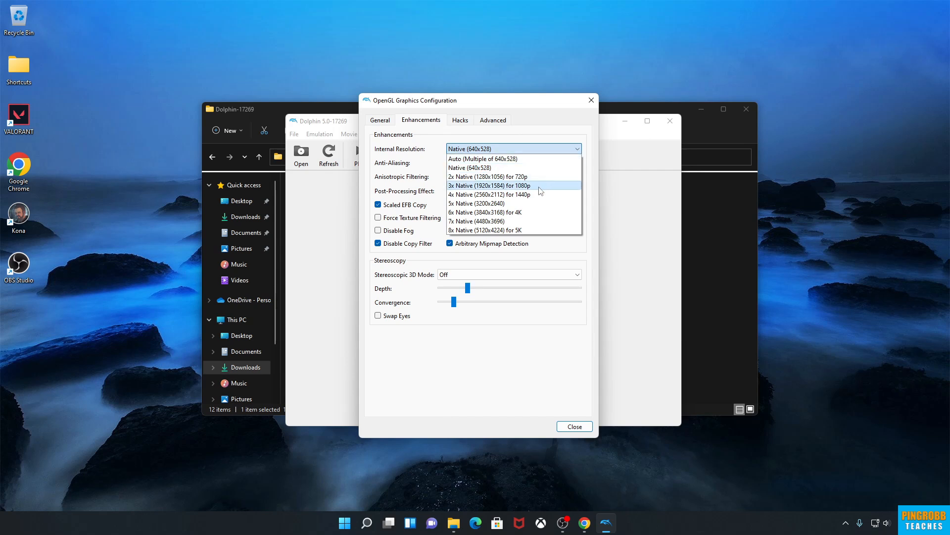
left_click(541, 187)
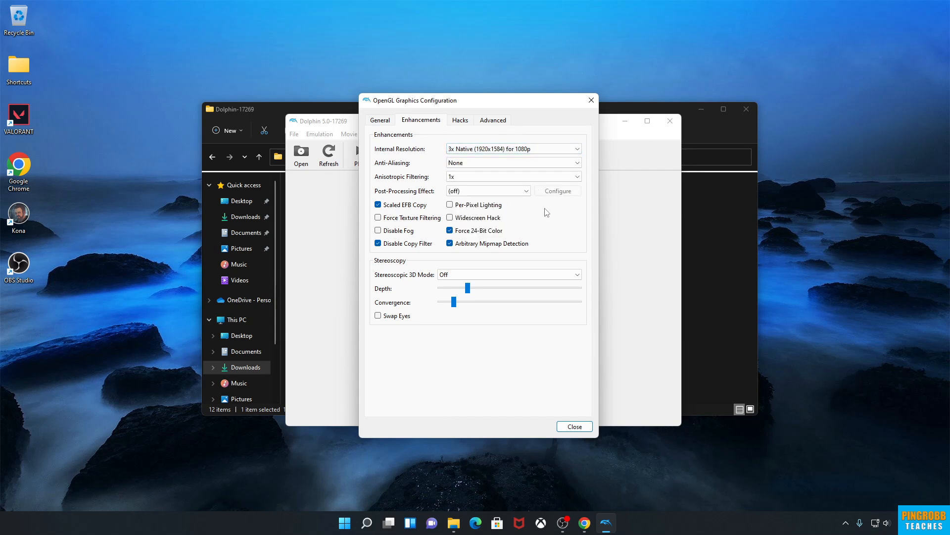
mouse_move(557, 166)
left_click(461, 121)
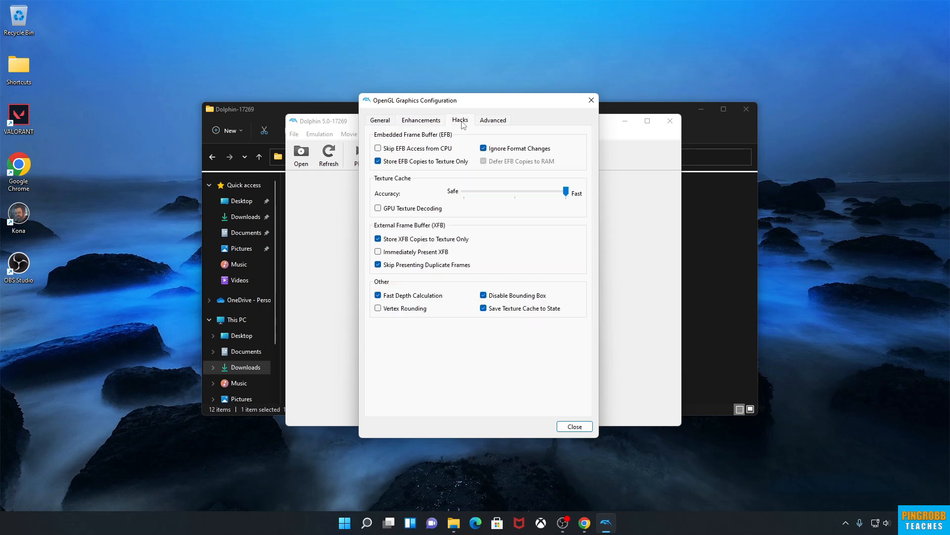
left_click(486, 122)
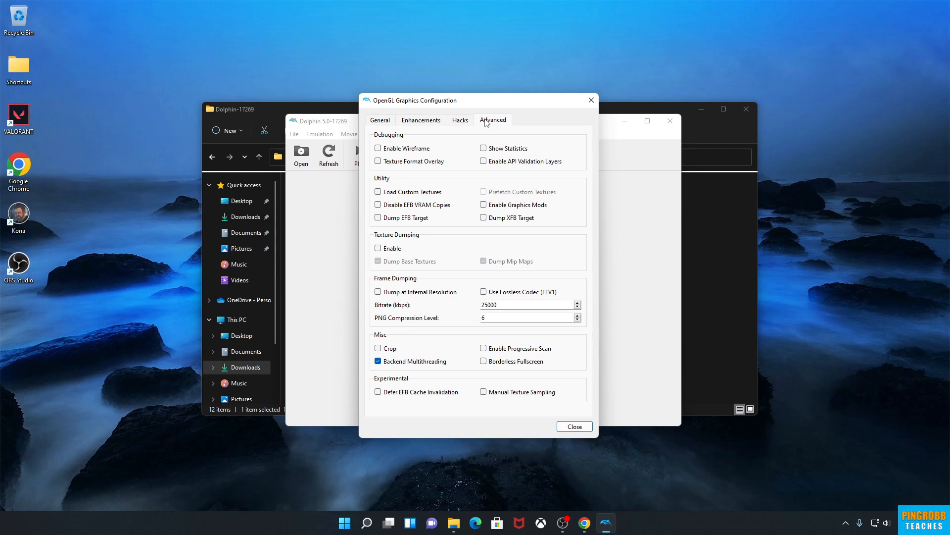
left_click(569, 427)
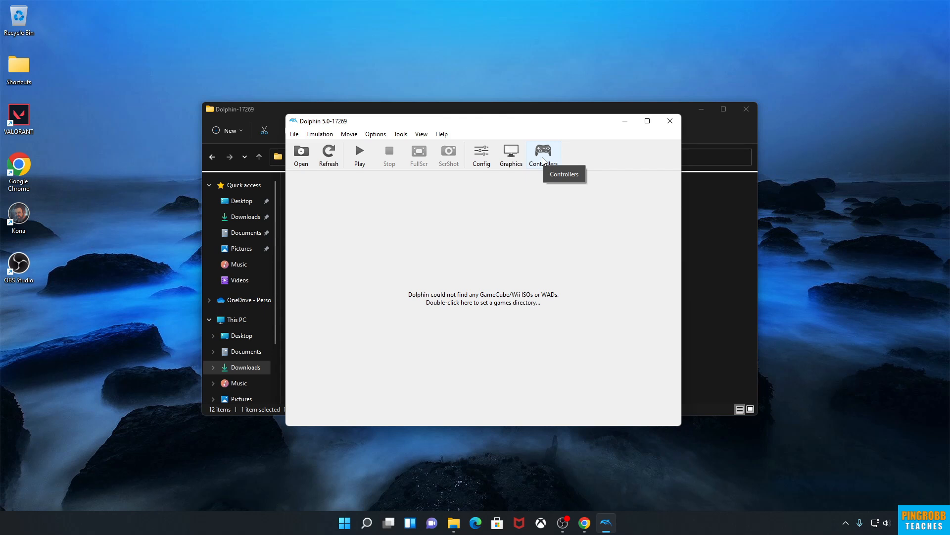
Set Wii Remote 1 to None in the controller settings.
left_click(543, 158)
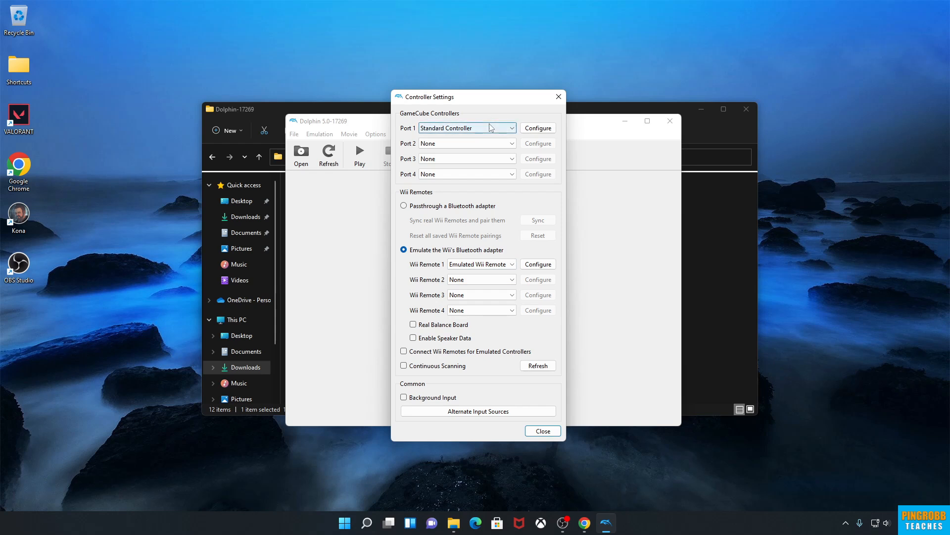
left_click(492, 264)
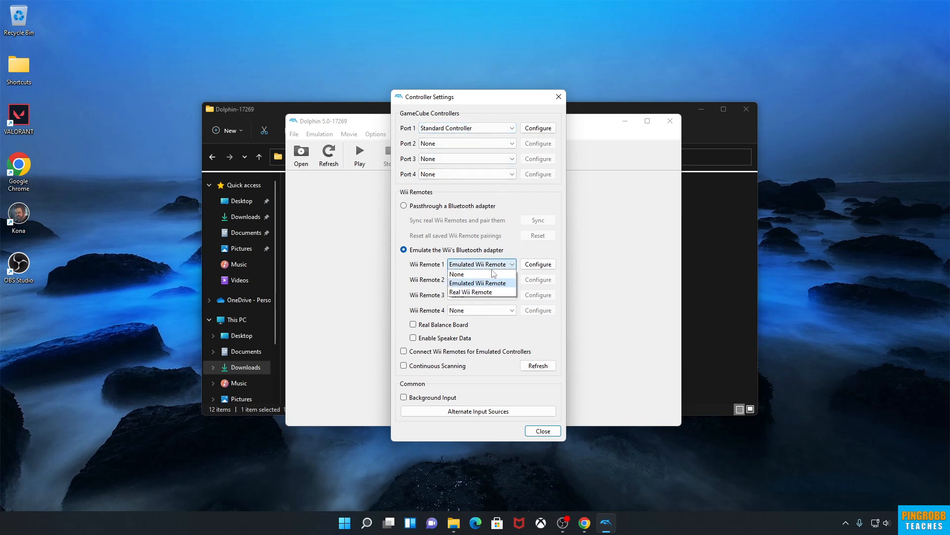
left_click(493, 273)
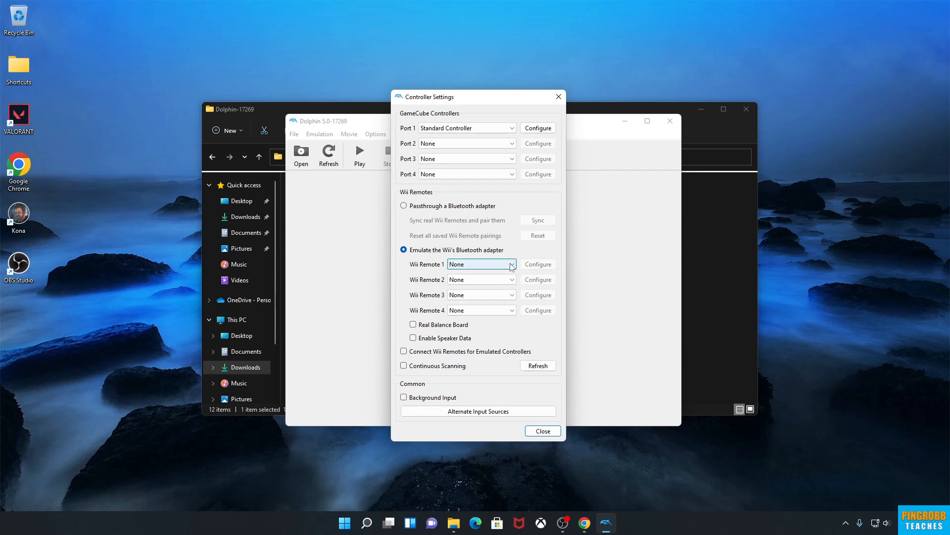
Set Wii Remote 1 to Emulated Wii Remote.
left_click(512, 267)
left_click(487, 272)
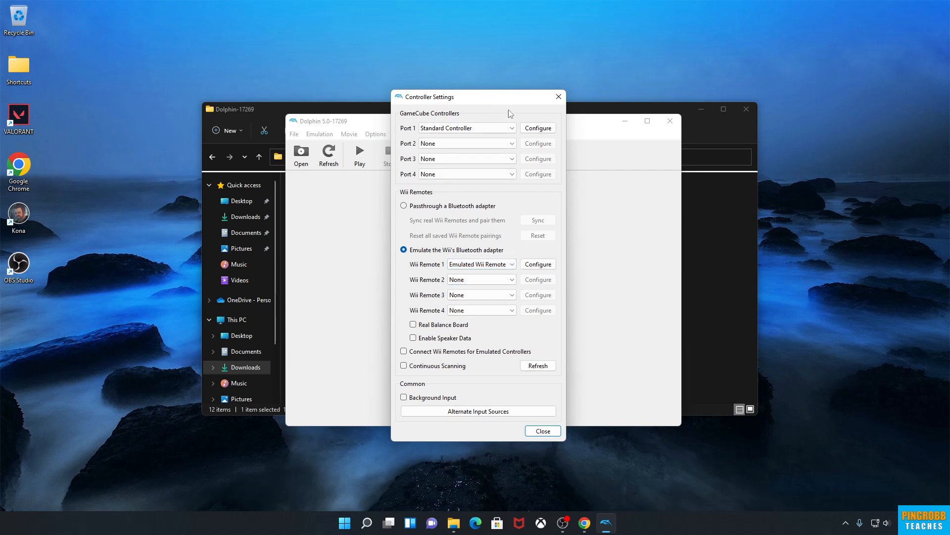
Open the configuration of the GameCube controller at Port 1 and test the control stick's up and left directions.
left_click(538, 128)
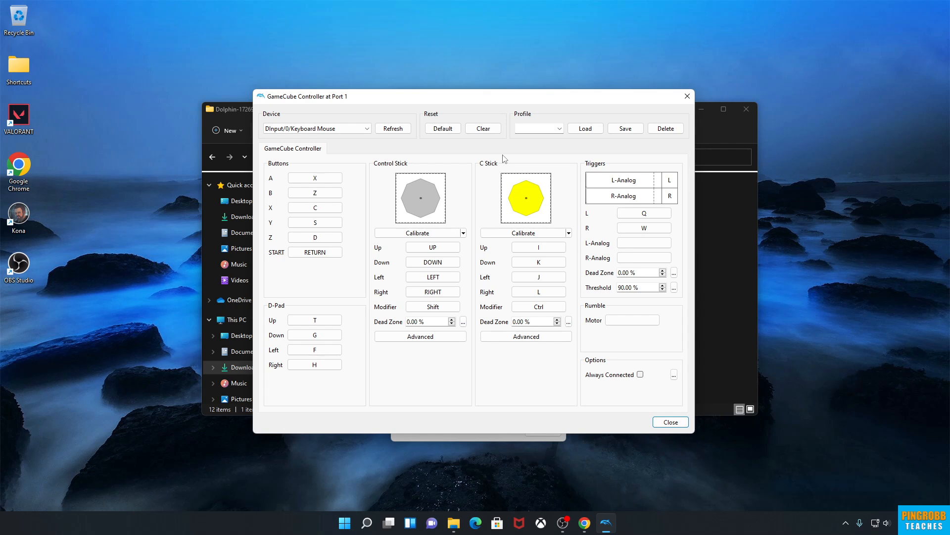
key("Up")
key("Up")
key("Left")
Refresh the input devices and choose DInput/0/8BitDo SN30 Pro for Android as the controller device.
left_click(368, 128)
left_click(368, 109)
left_click(392, 130)
left_click(367, 129)
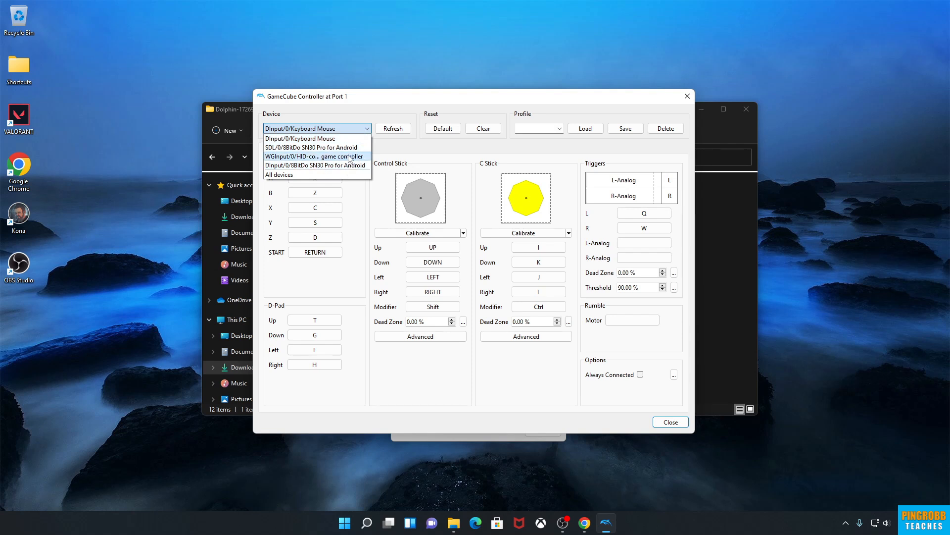
left_click(272, 167)
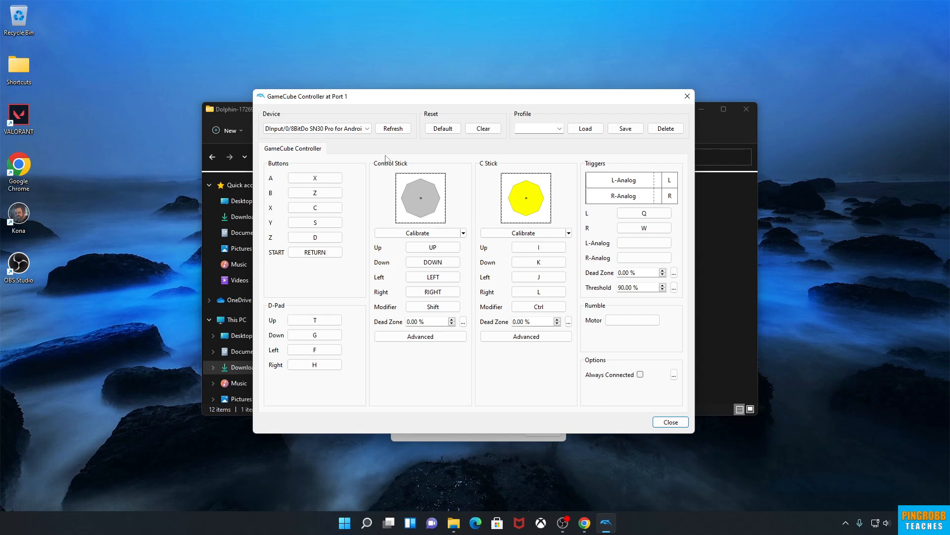
Map A, B, X, Y, Z and START to the gamepad's Button 0, 1, 3, 4, 9 and 11 respectively.
left_click(326, 180)
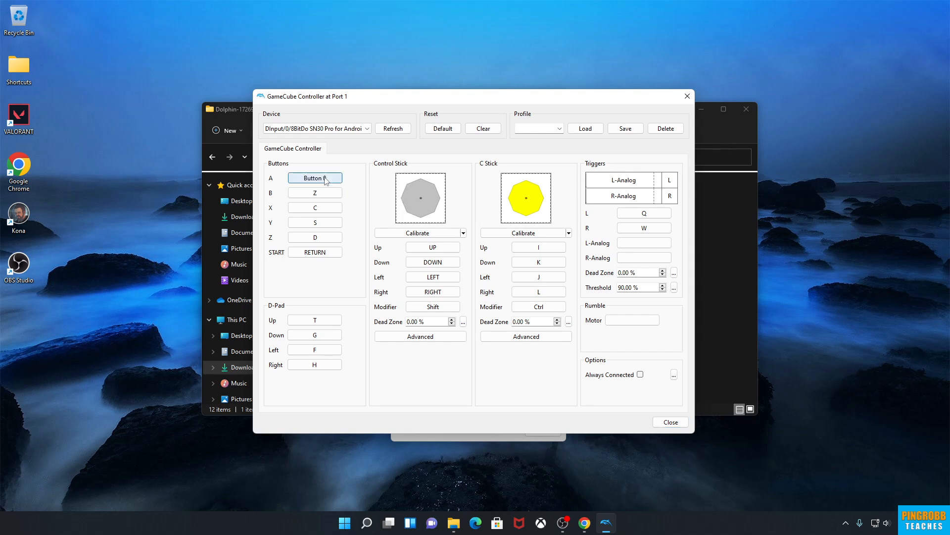
left_click(333, 196)
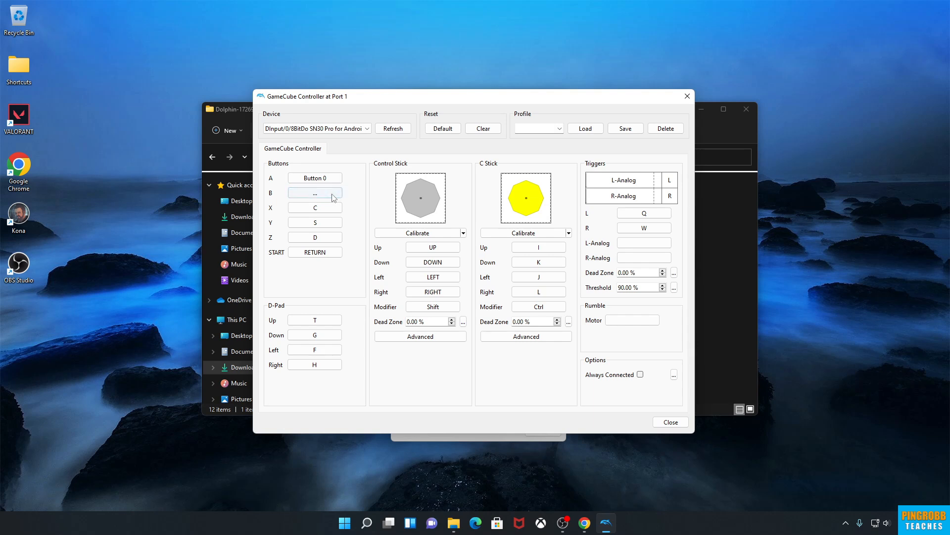
left_click(328, 210)
left_click(329, 224)
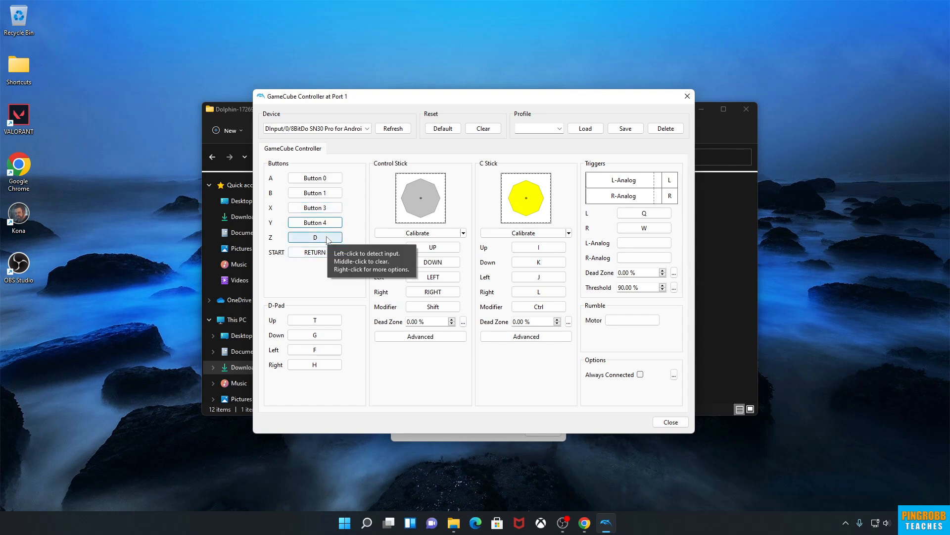
left_click(326, 238)
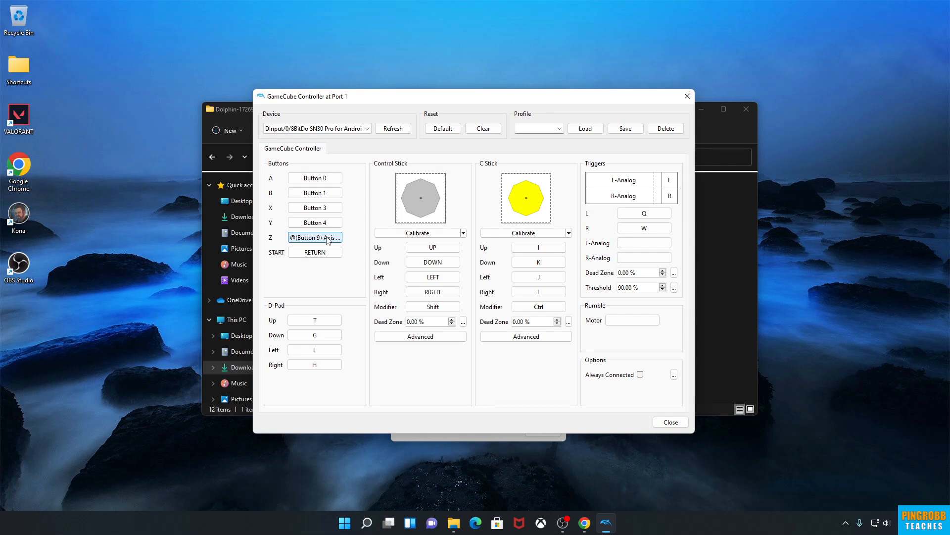
left_click(327, 238)
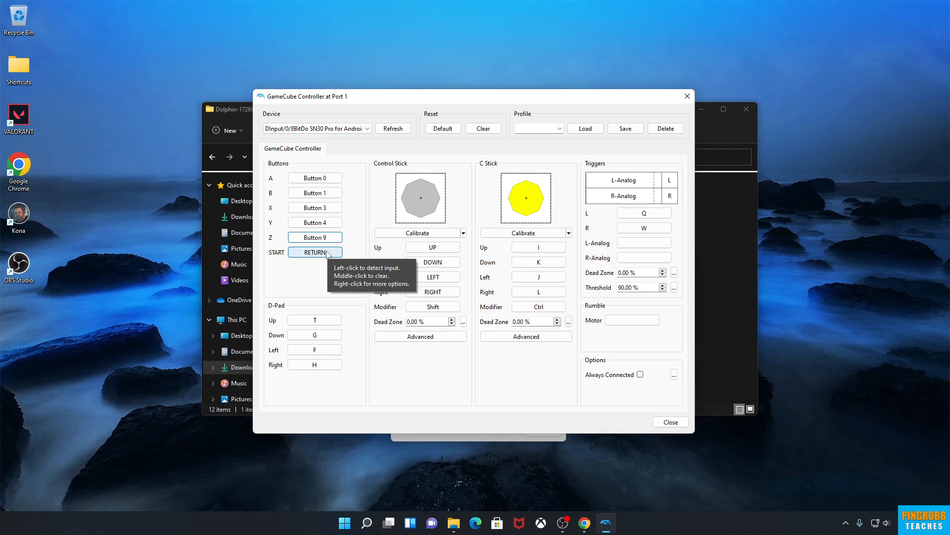
left_click(328, 253)
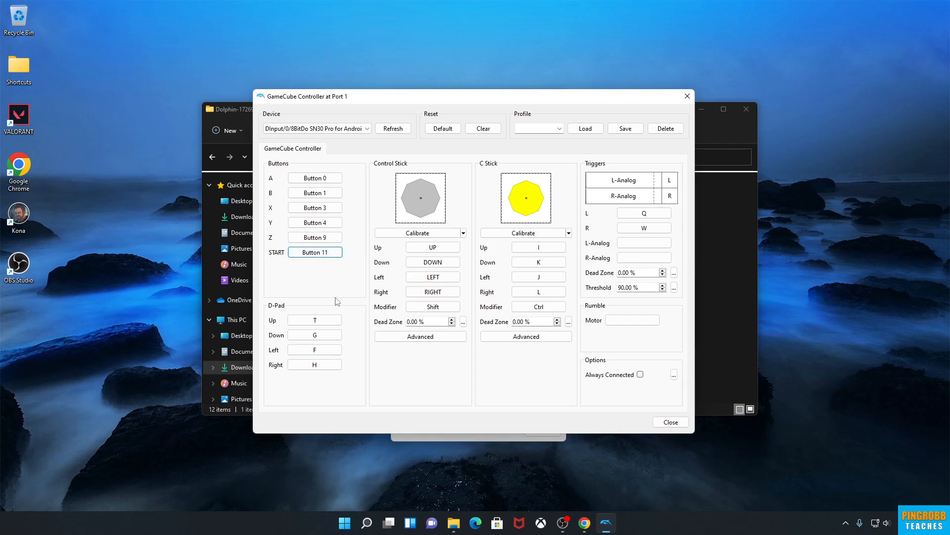
Map the D-Pad's Up, Down, Left and Right to Hat 0 N, Hat 0 S, Hat 0 W and Hat 0 E.
left_click(327, 322)
left_click(326, 336)
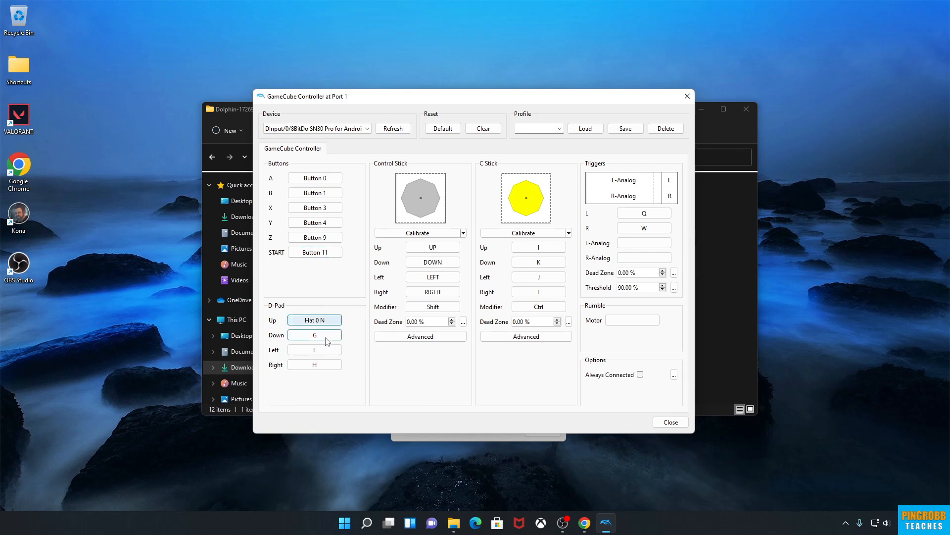
left_click(322, 353)
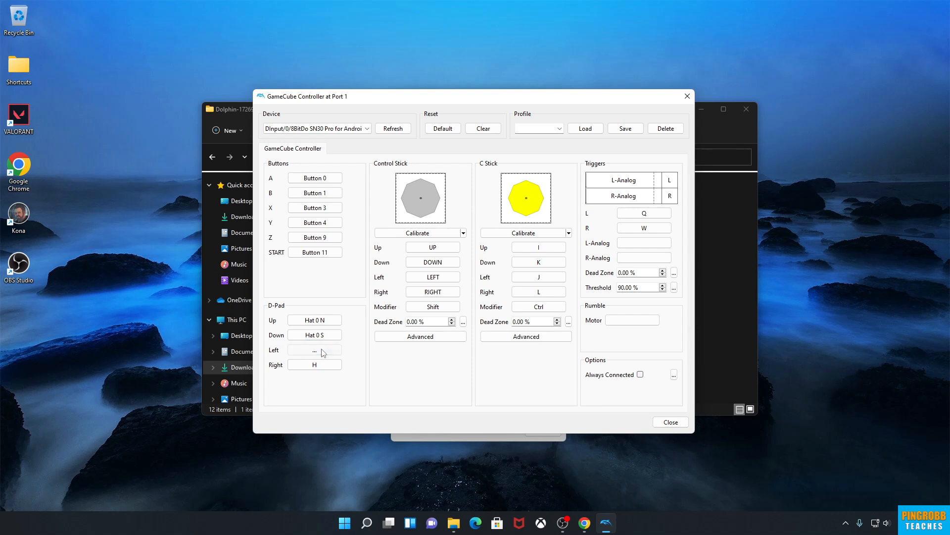
left_click(322, 370)
left_click(419, 249)
Map the L trigger to Button 6 and the R trigger to Button 7.
left_click(644, 214)
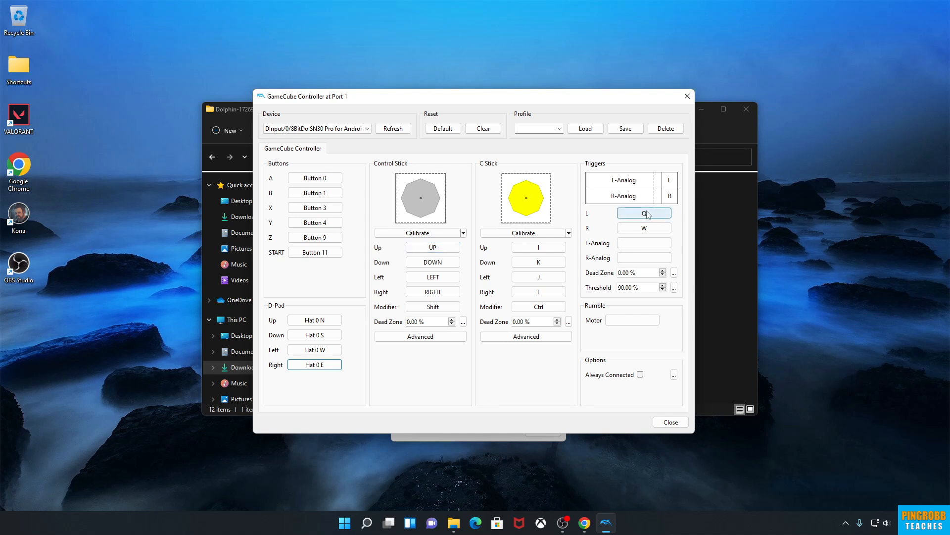
left_click(646, 214)
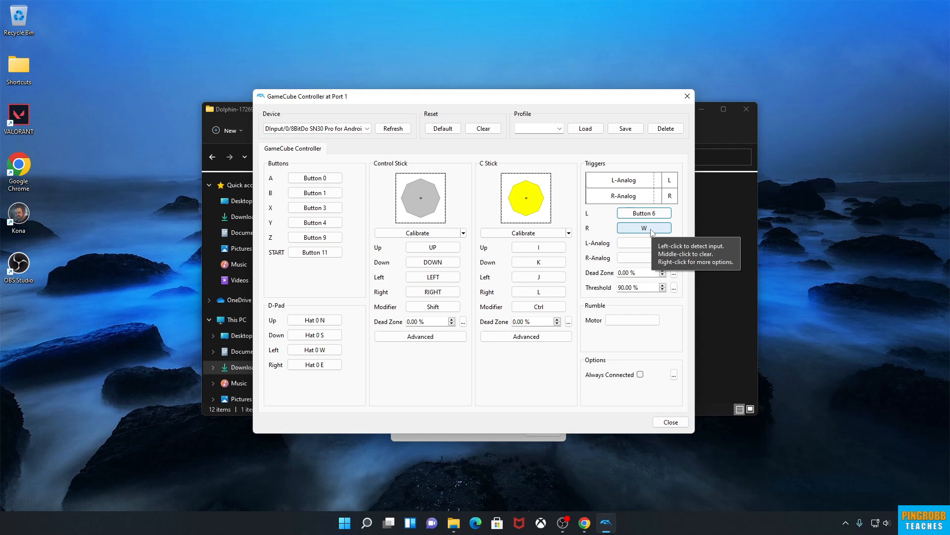
left_click(651, 233)
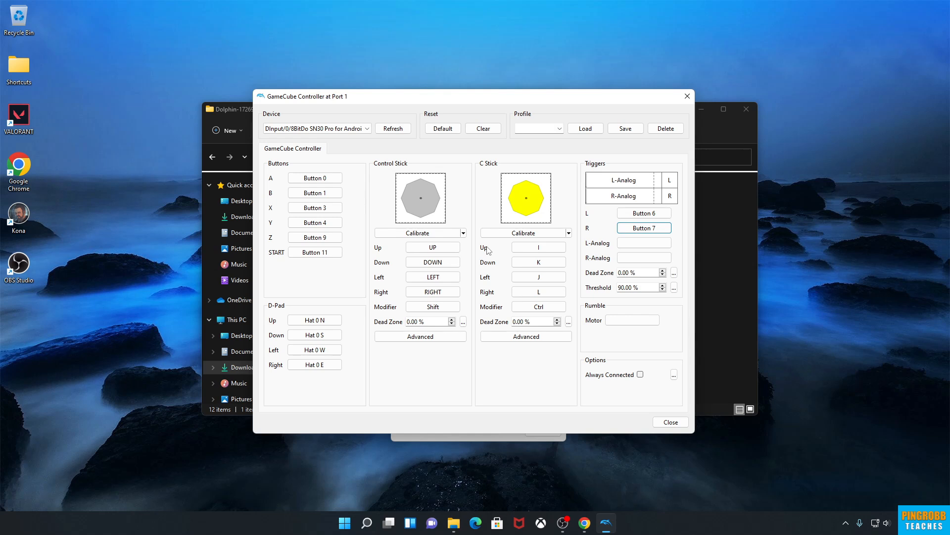
Map the C Stick's Up, Down, Left and Right to Axis Zr-, Axis Zr+, Axis Z- and Axis Z+.
left_click(533, 247)
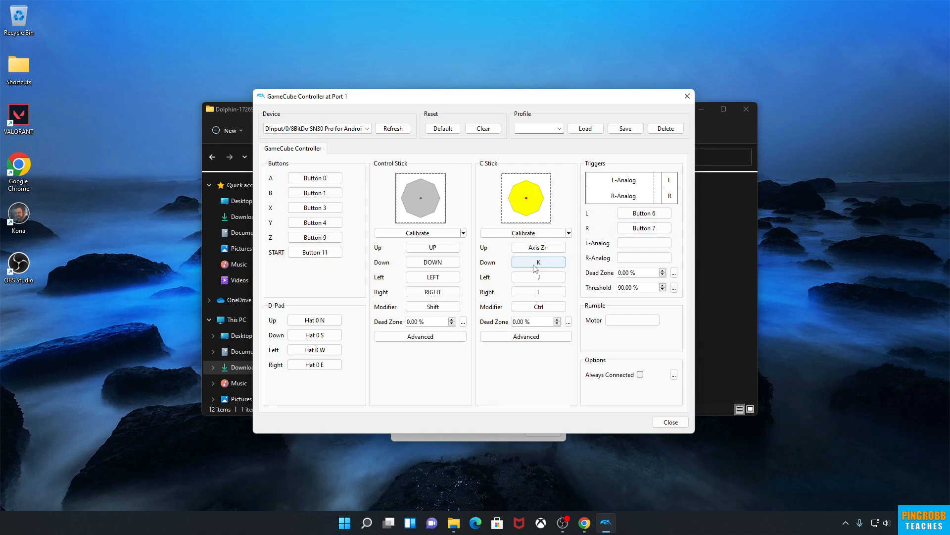
left_click(535, 267)
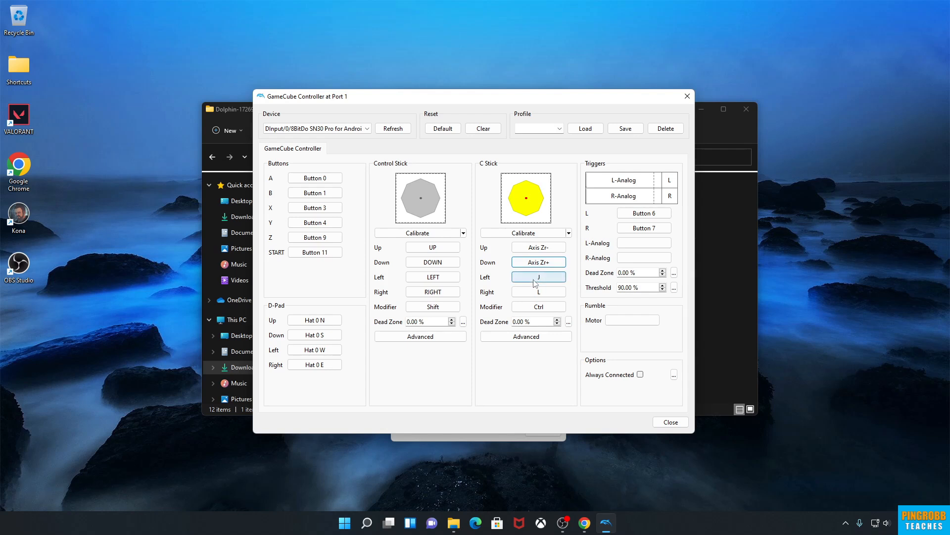
left_click(534, 280)
left_click(534, 292)
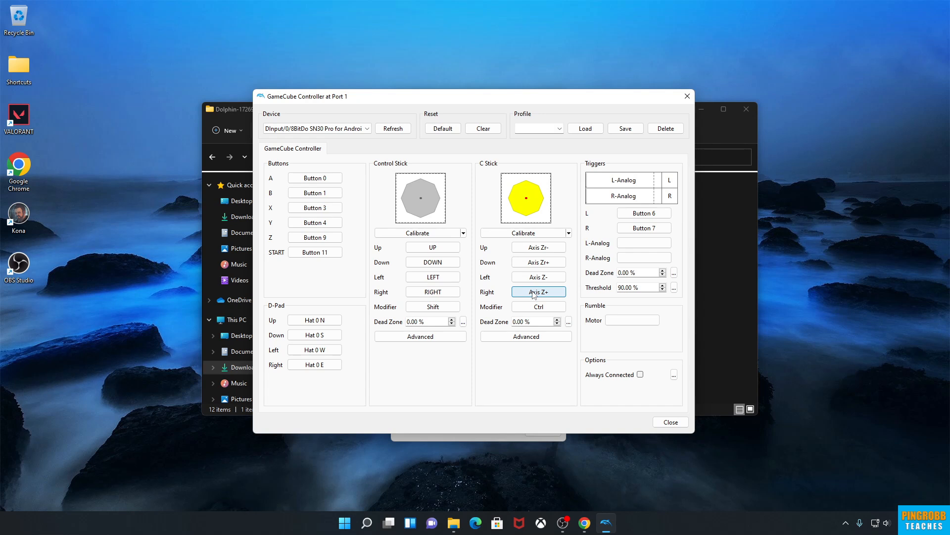
Map the Control Stick's Up, Down, Left and Right to Axis Y-, Axis Y+, Axis X- and Axis X+.
left_click(438, 249)
left_click(435, 267)
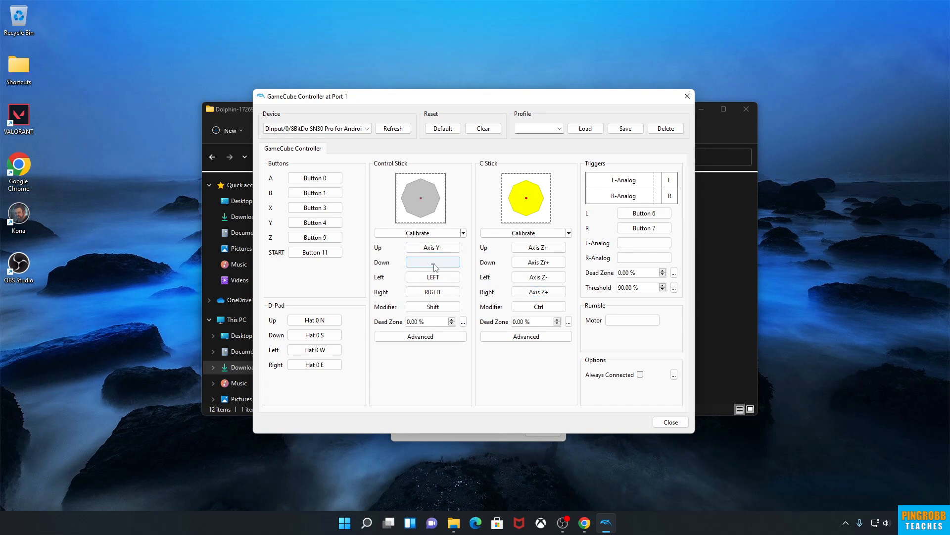
left_click(434, 278)
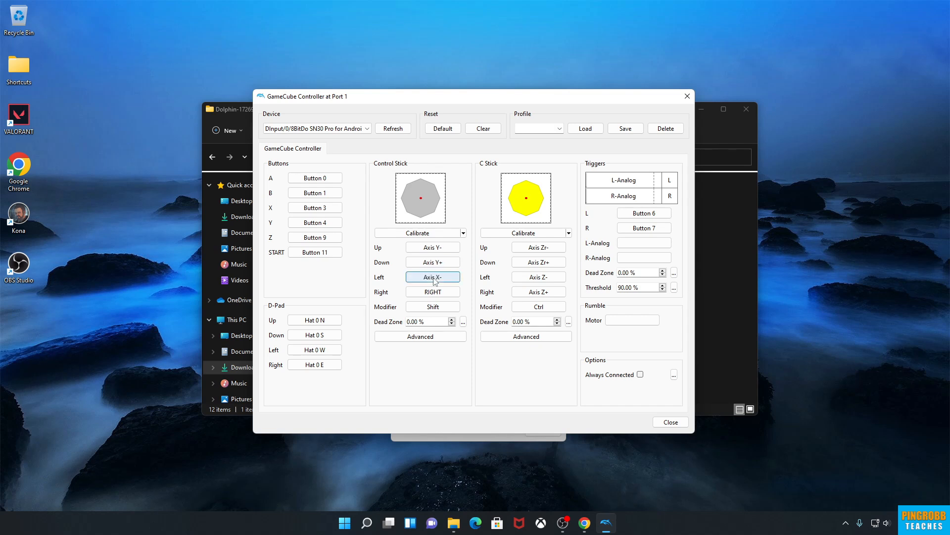
left_click(435, 292)
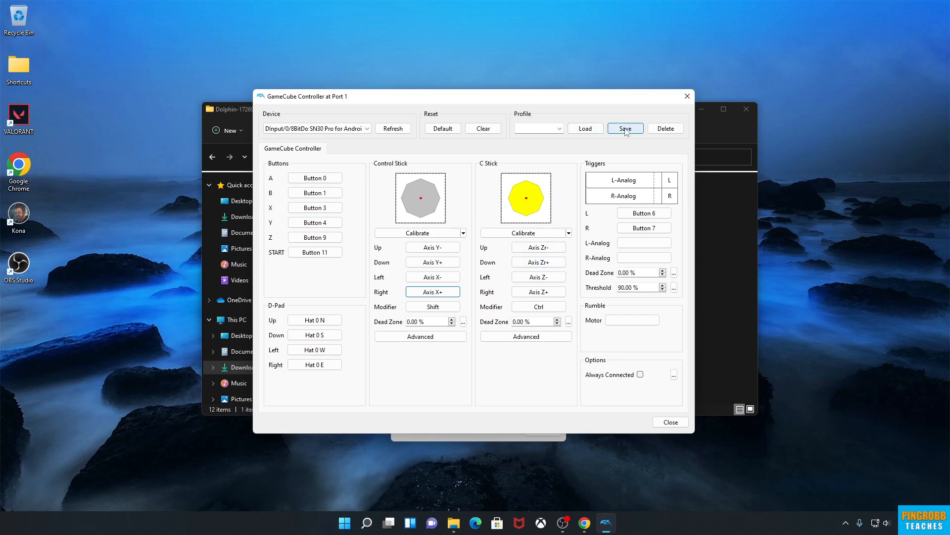
Save the controller mappings as a profile named SN30 and close the GameCube controller configuration.
left_click(541, 127)
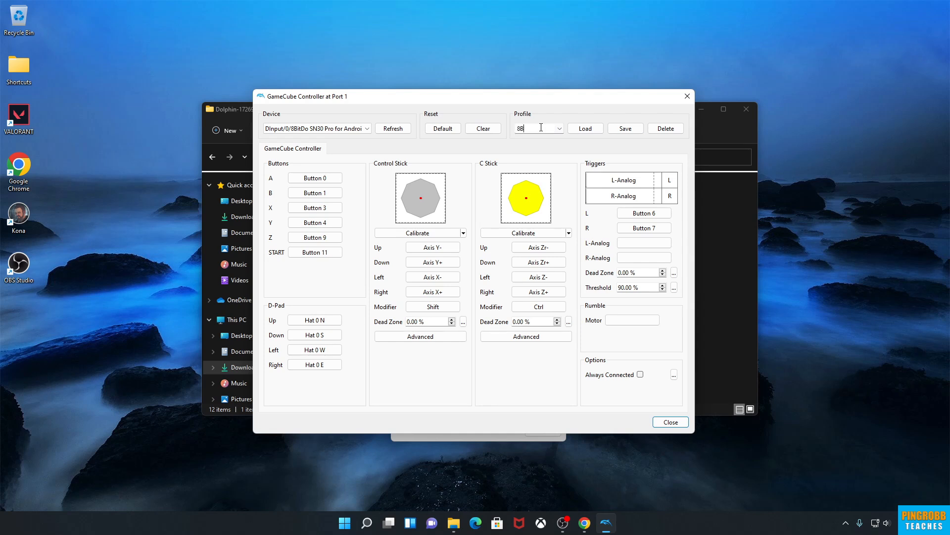
type("8Bit")
key("BackSpace")
key("BackSpace")
key("BackSpace")
key("BackSpace")
type("SN30")
left_click(621, 131)
left_click(560, 128)
left_click(577, 151)
left_click(671, 422)
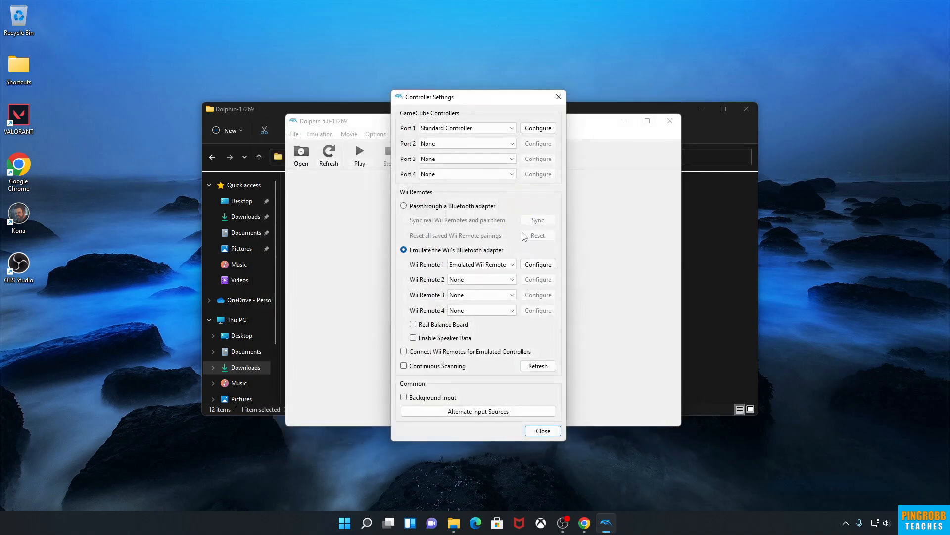
Reopen the Port 1 controller configuration to check its device and mappings.
left_click(538, 127)
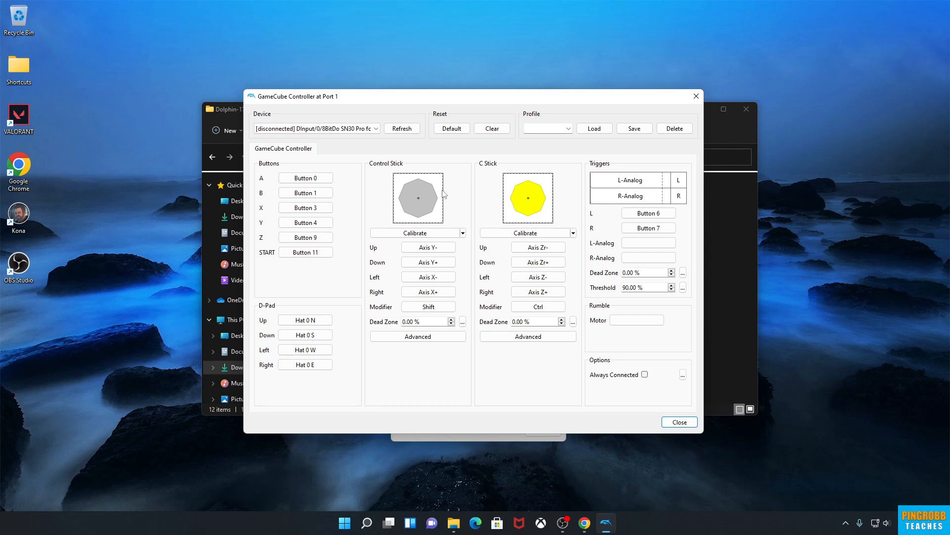
left_click(680, 424)
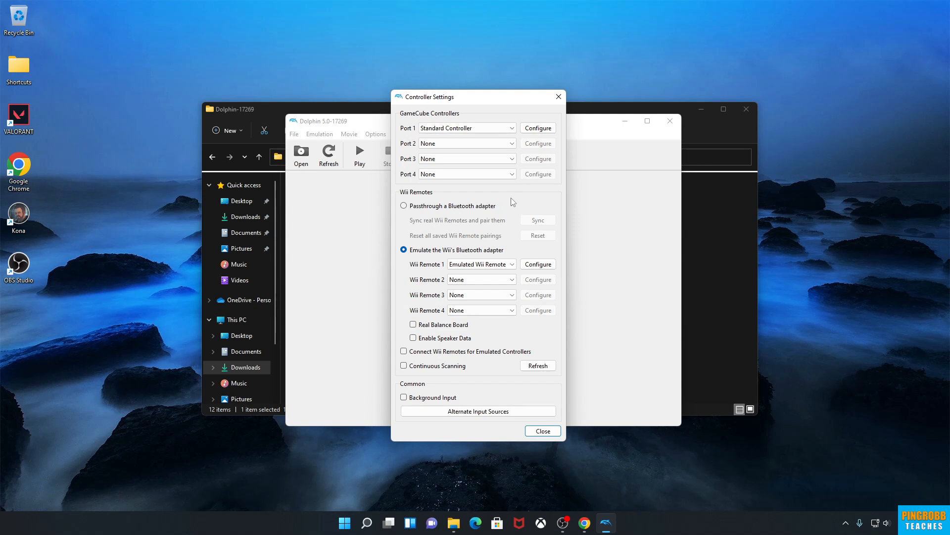
left_click(538, 130)
Set GameCube controller Port 1 to GameCube Adapter for Wii U.
left_click(507, 130)
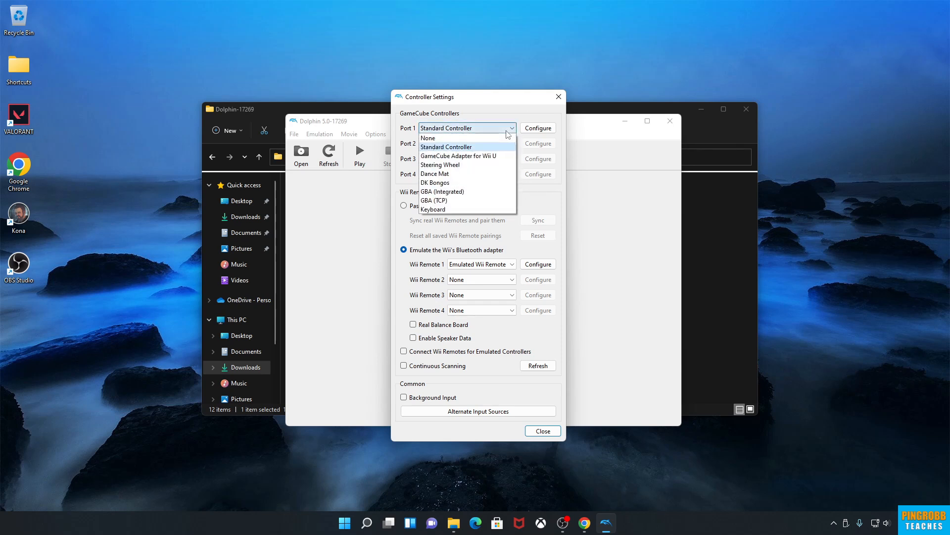
left_click(507, 130)
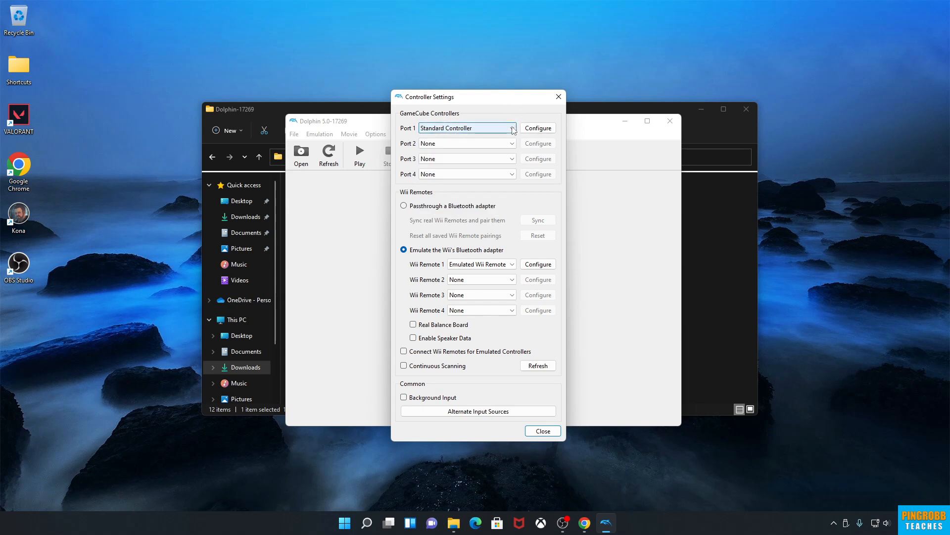
left_click(513, 130)
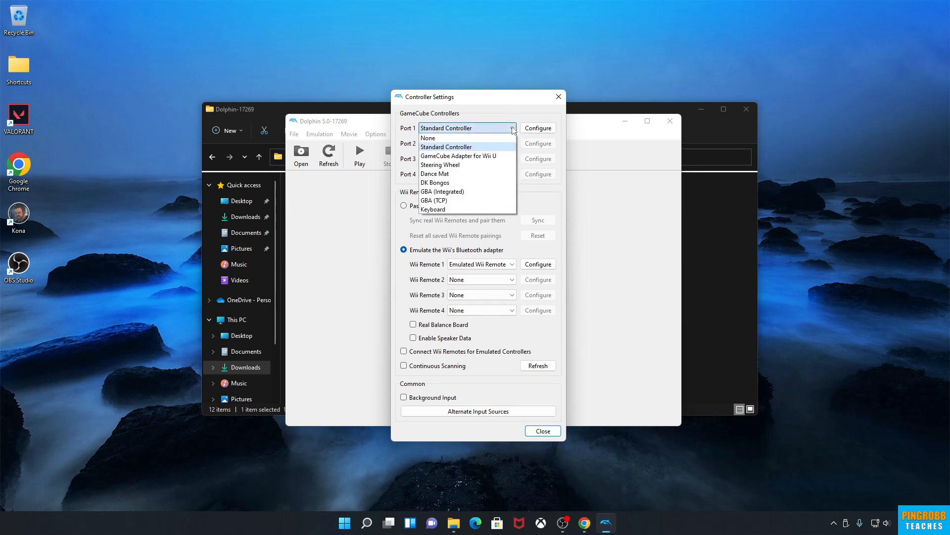
left_click(483, 157)
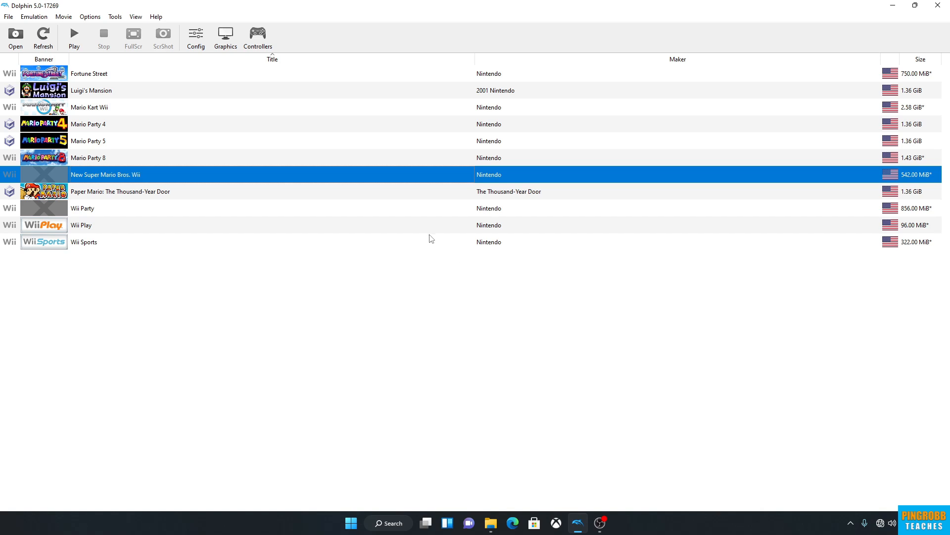
Open the emulated Wii Remote 1 configuration and map the Shake motions X, Y and Z to SPACE.
left_click(261, 37)
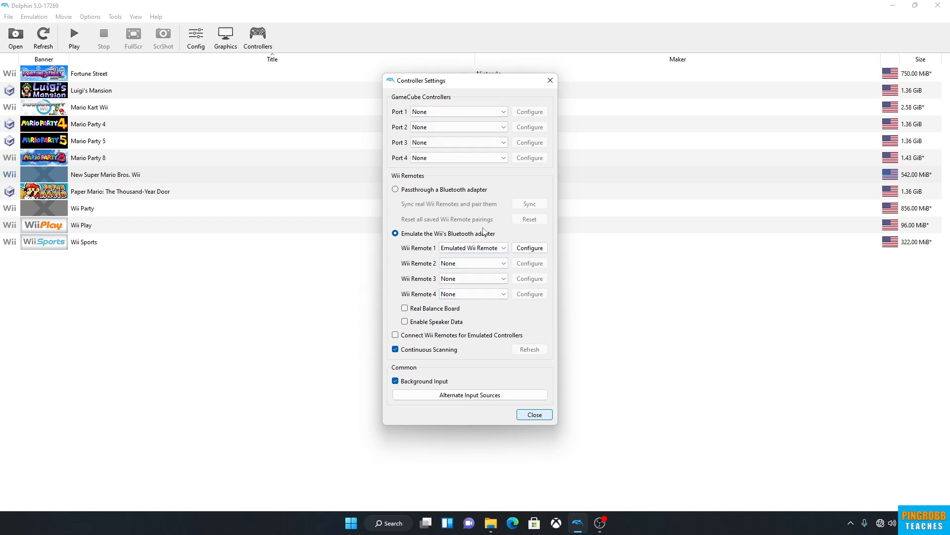
left_click(530, 248)
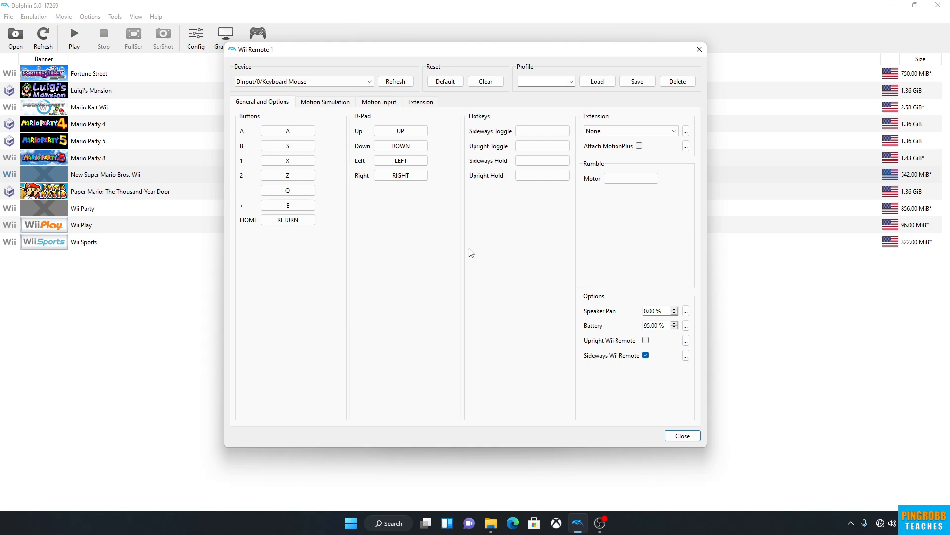
left_click(331, 102)
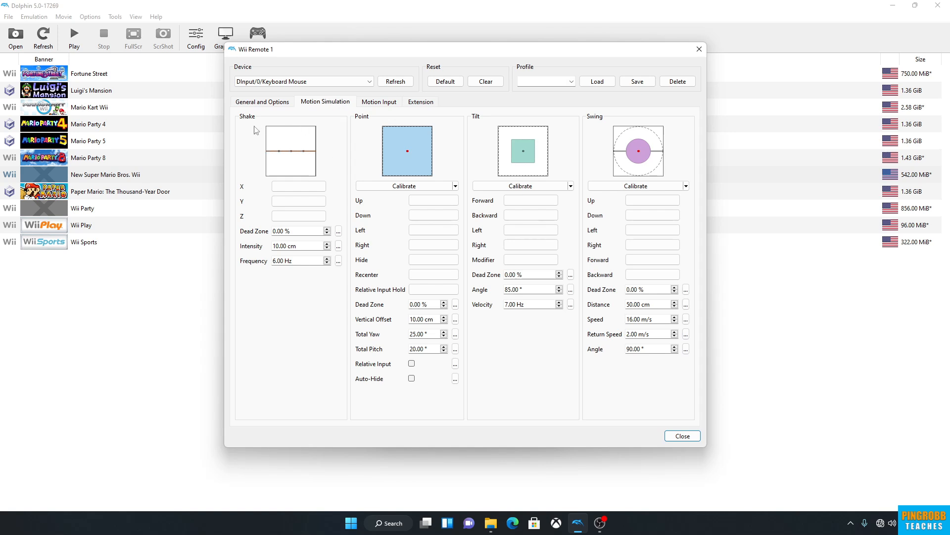
left_click(304, 190)
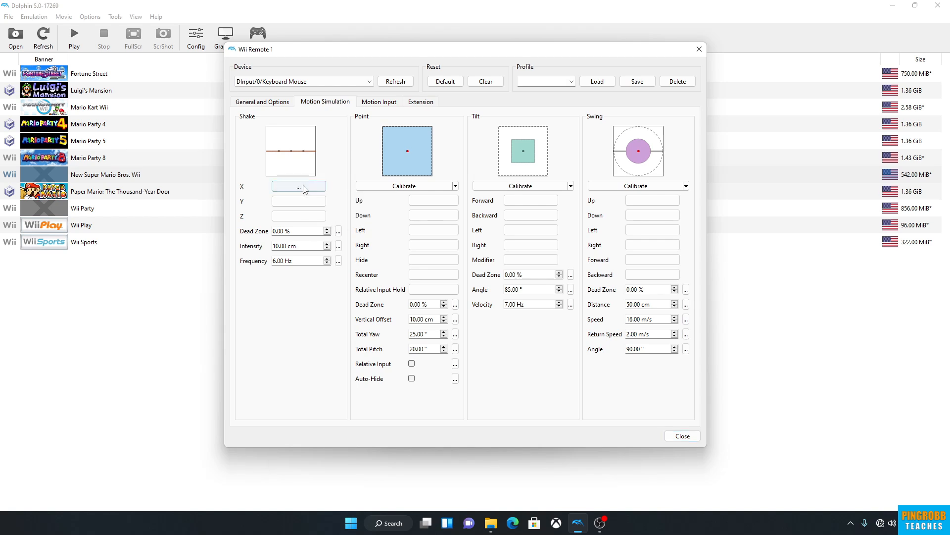
key("space")
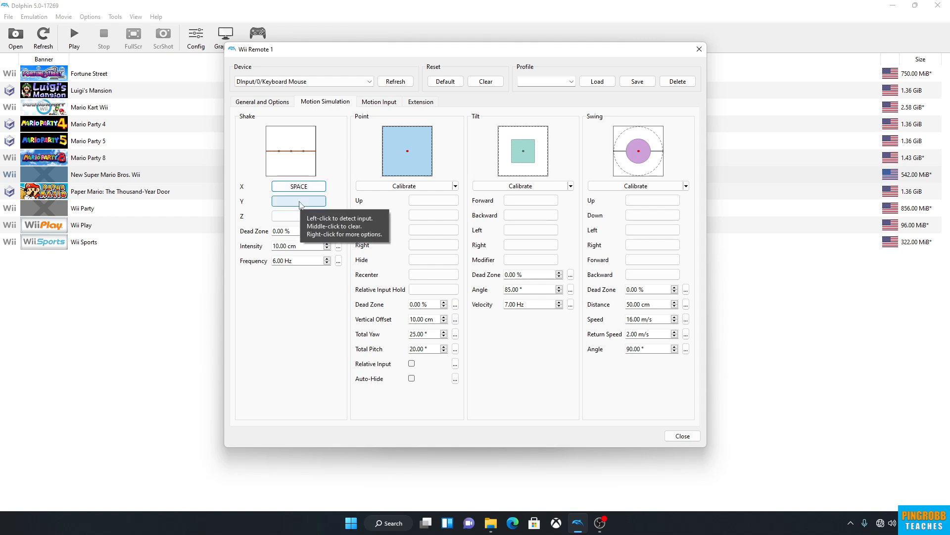
left_click(300, 203)
key("space")
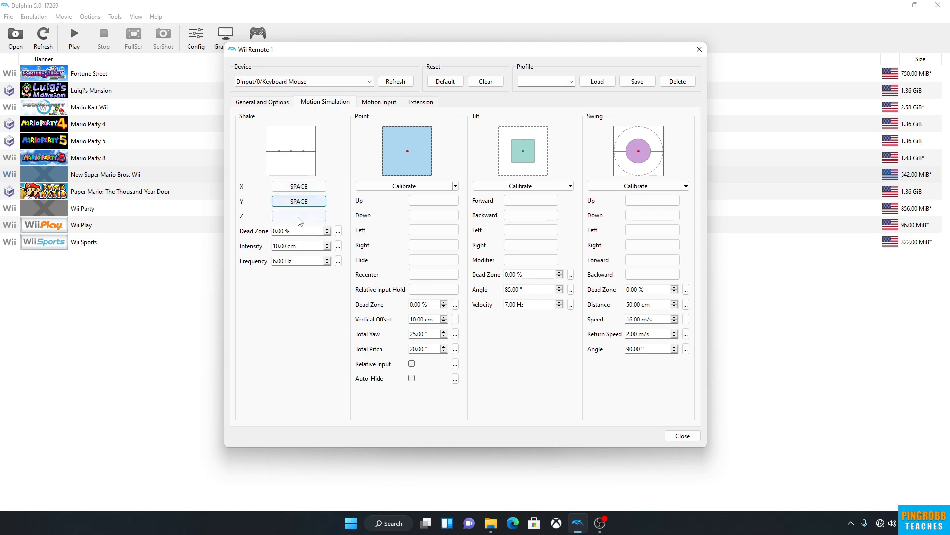
left_click(300, 218)
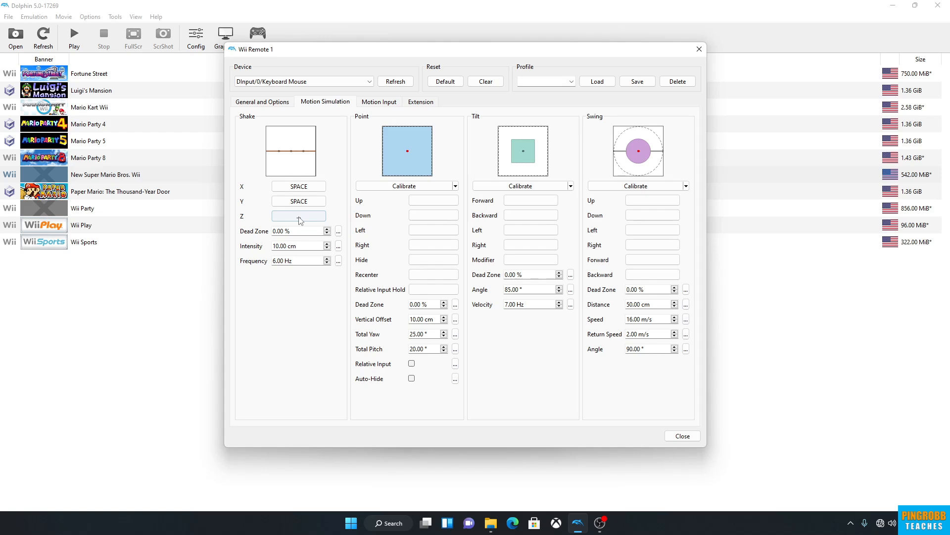
key("space")
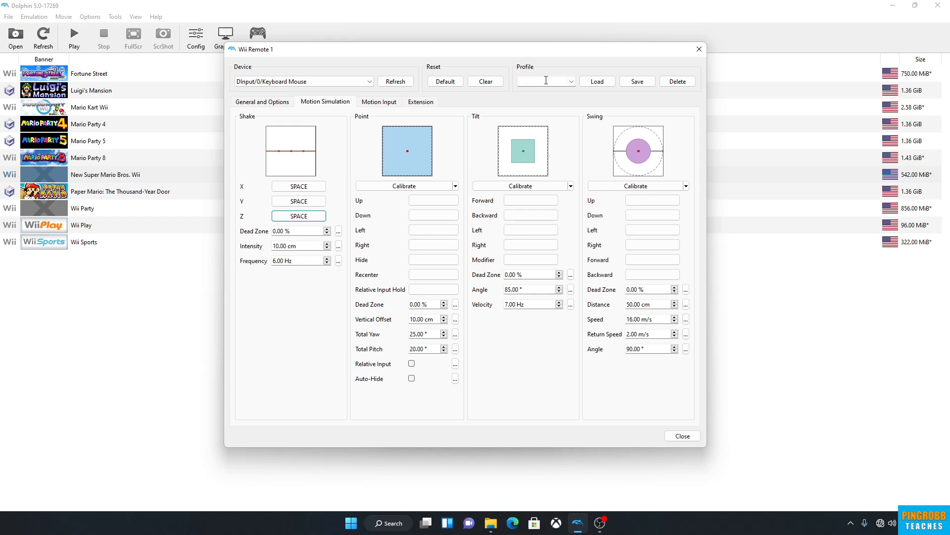
Save the Wii Remote 1 mappings as a profile named NSMBWii.
left_click(546, 80)
type("NSMBWii")
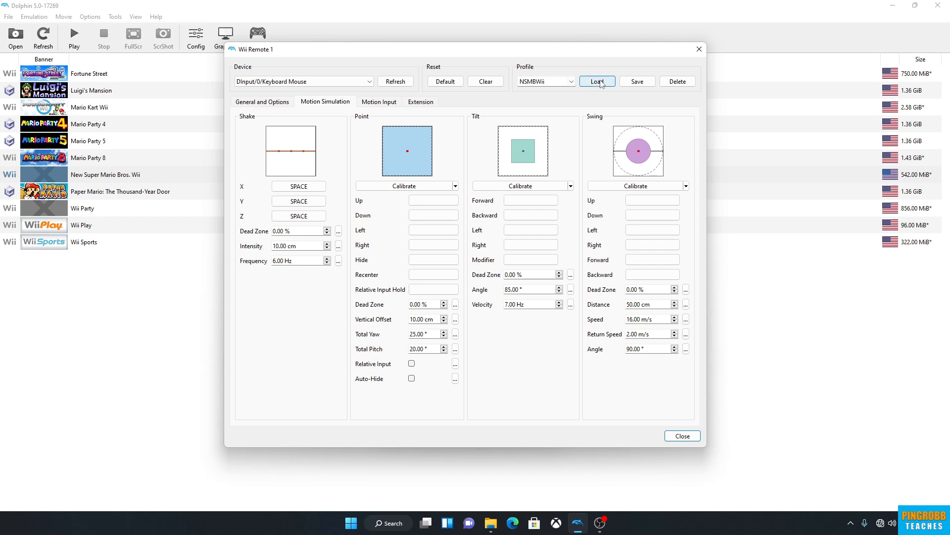
left_click(638, 82)
Load the NSMBWii profile for Wii Remote 1 and close the controller settings.
left_click(286, 103)
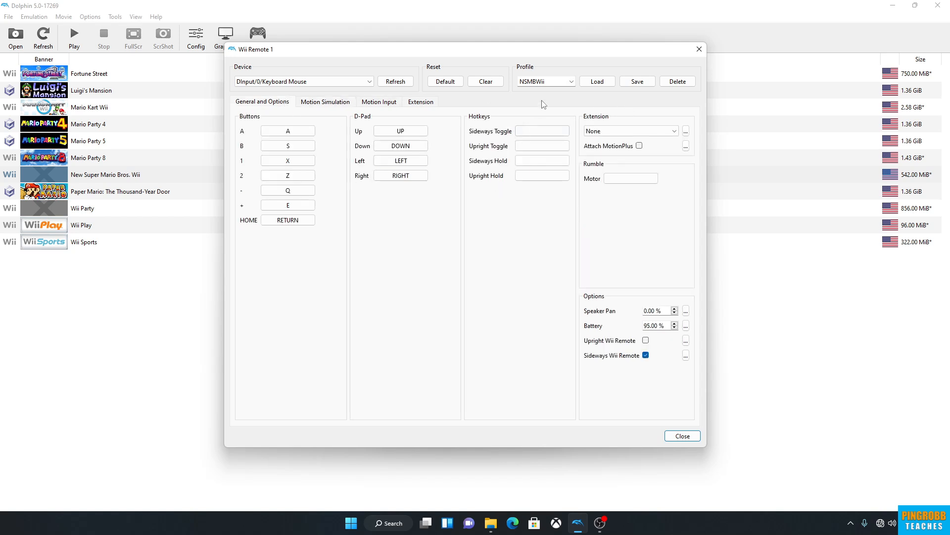
left_click(572, 83)
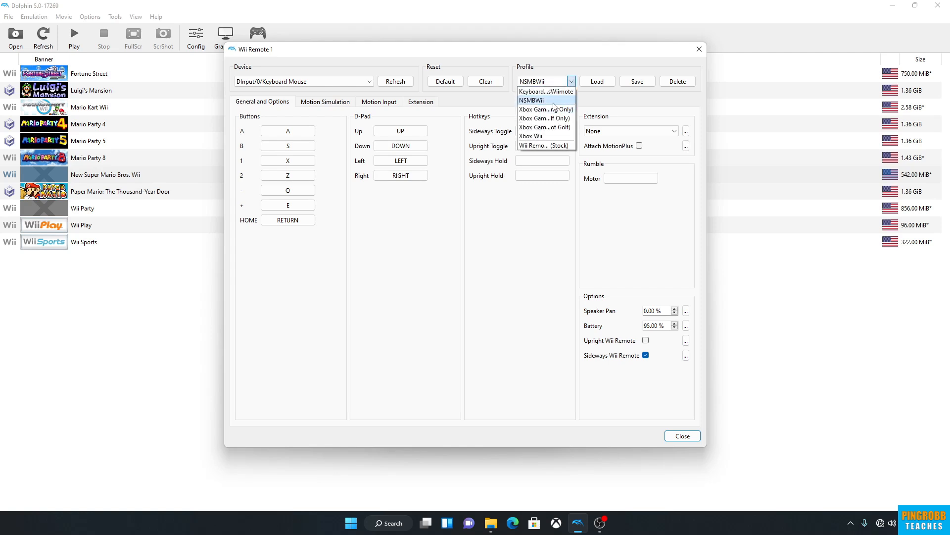
left_click(554, 102)
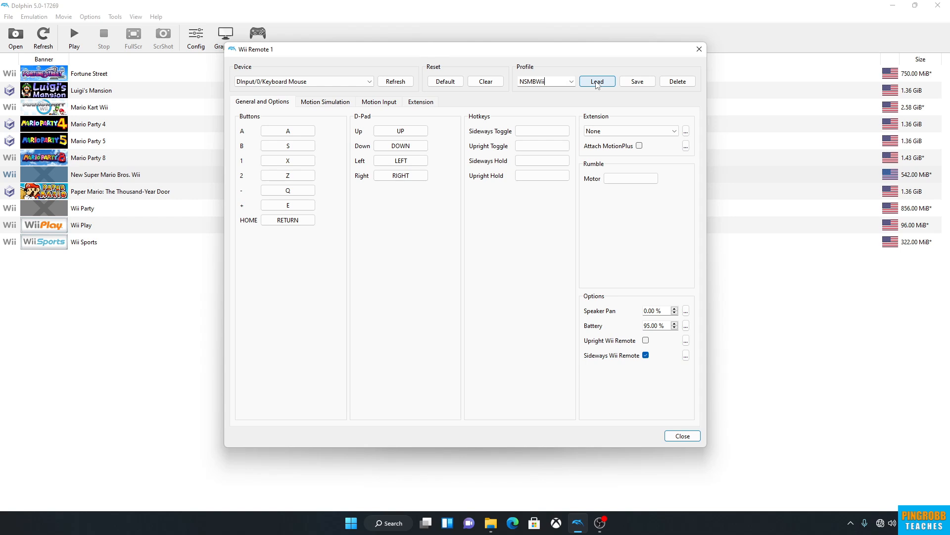
left_click(596, 82)
left_click(683, 438)
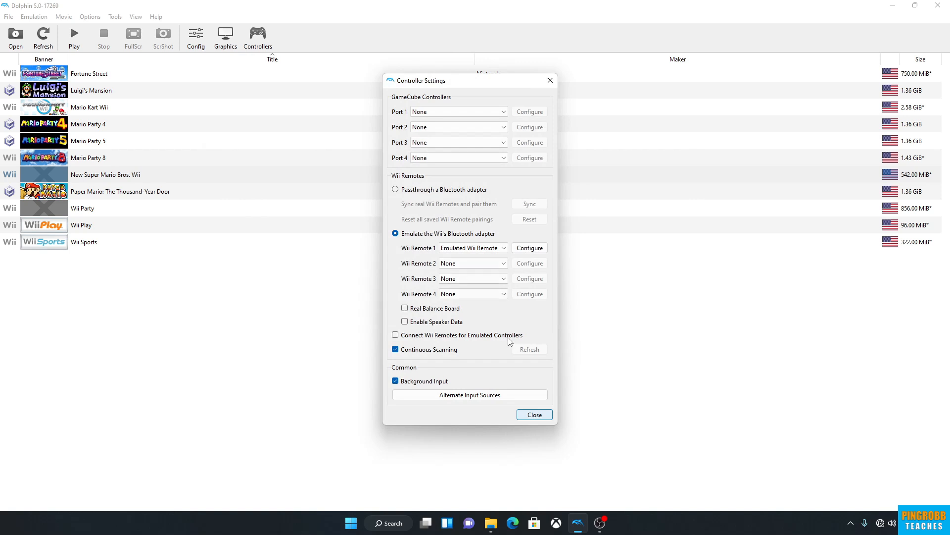
left_click(529, 415)
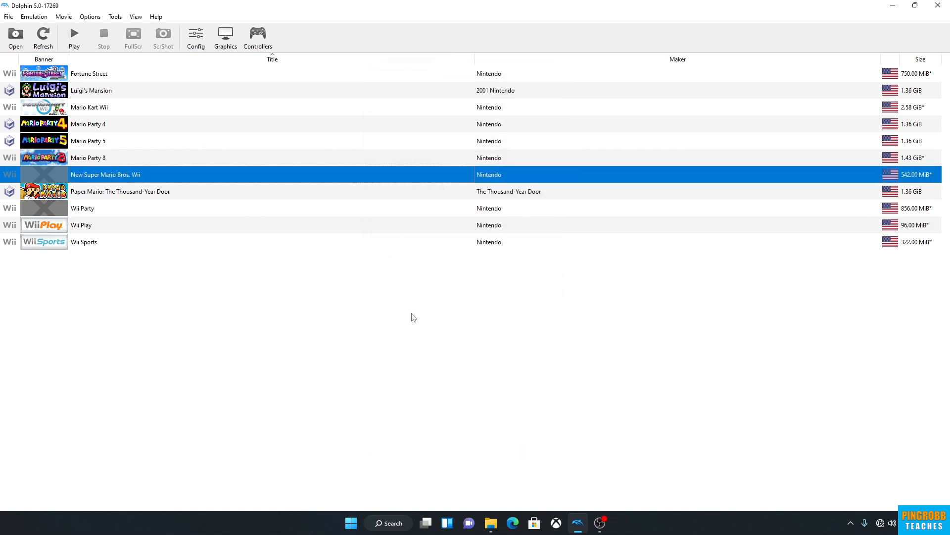
In the New Super Mario Bros. Wii user config SMNE01.ini, add a [Controls] section with the line WiimoteSource0 = 1.
right_click(179, 177)
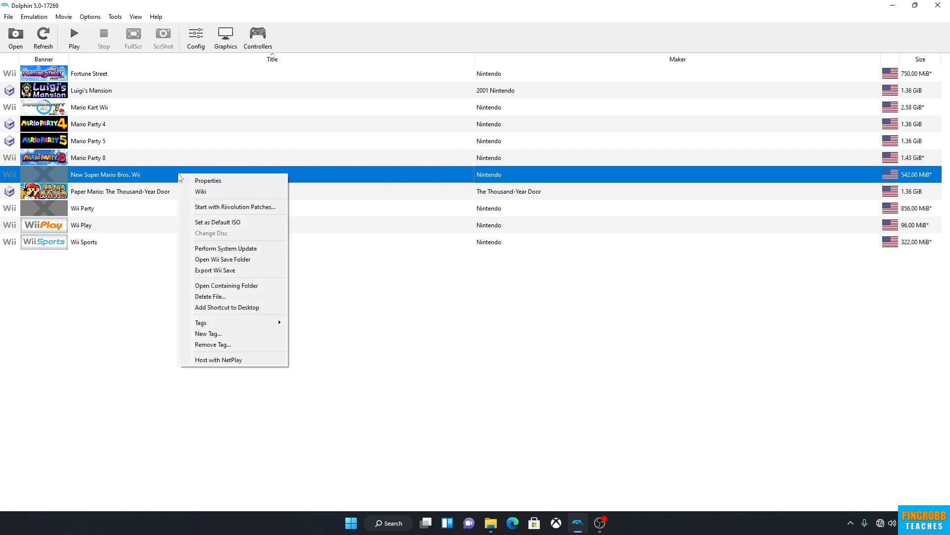
left_click(233, 182)
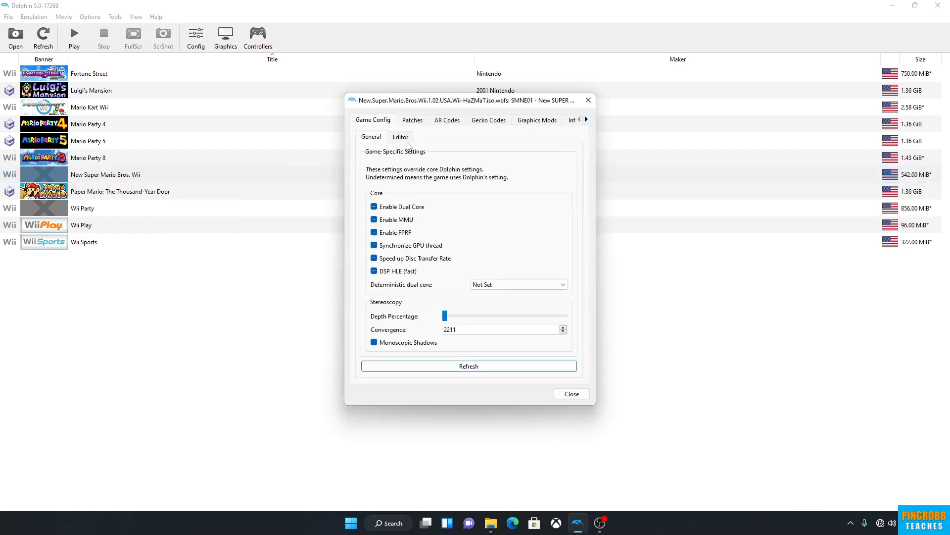
left_click(401, 137)
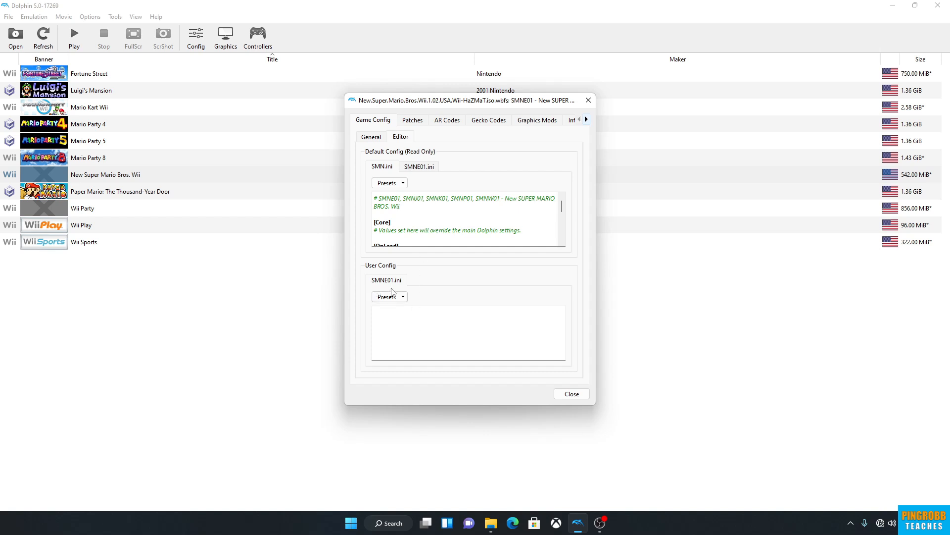
left_click(436, 323)
type("[")
type("Cont")
type("rols")
type("]")
type("WiimoteSource0")
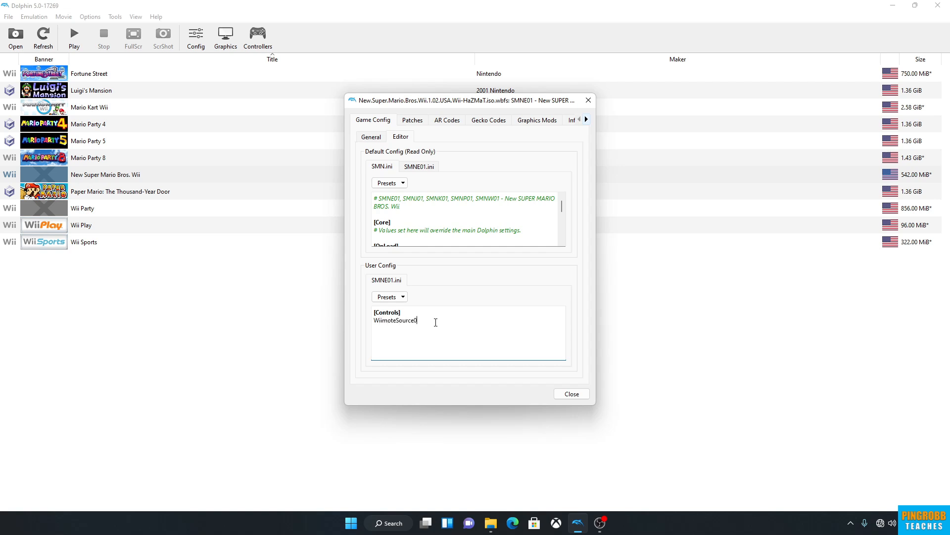
type(" = 1")
Add a WiimoteProfile1 line below WiimoteSource0 that assigns the NSMBWii controller profile.
key("Return")
type("Wiimote")
type("Profile")
type("1 =")
type(" NSMBW")
Try # comment marks in the added config lines, remove them, and close the game's properties.
type("#")
type("#")
key("BackSpace")
key("Up")
key("Delete")
left_click(571, 394)
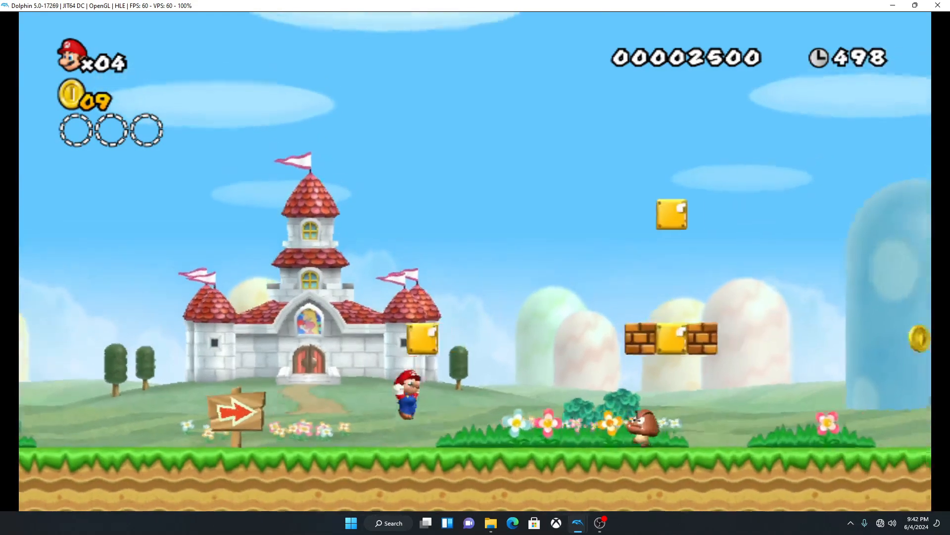
key("Right")
key("2")
key("2")
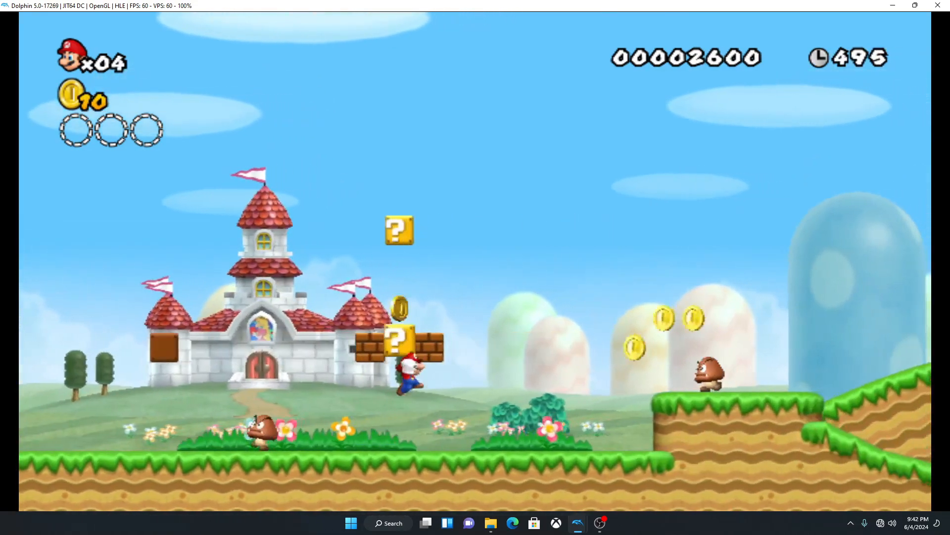
key("Left")
key("2")
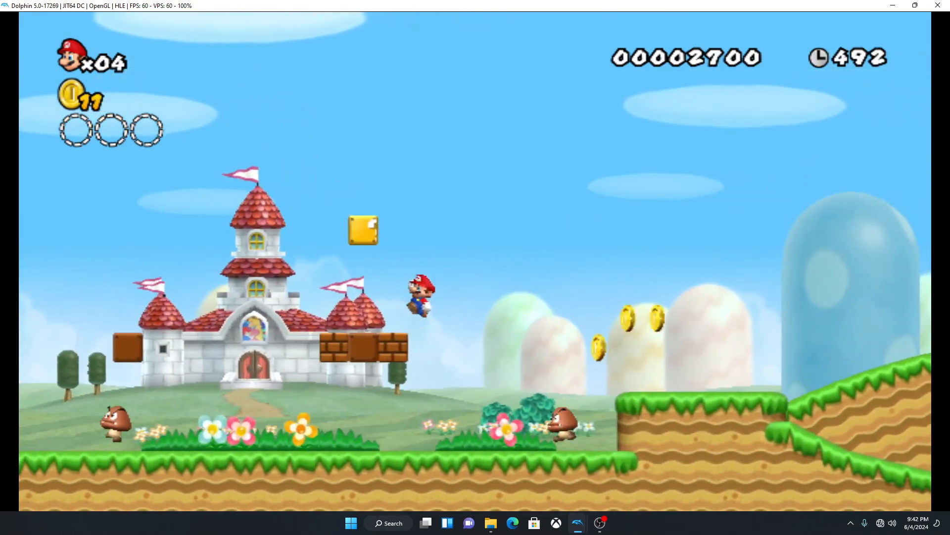
key("2")
key("Right")
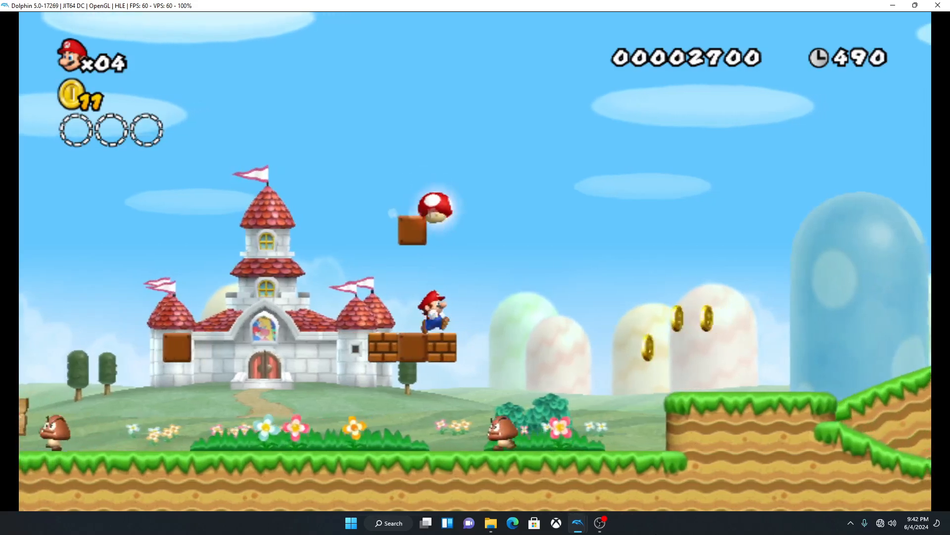
key("2")
key("2")
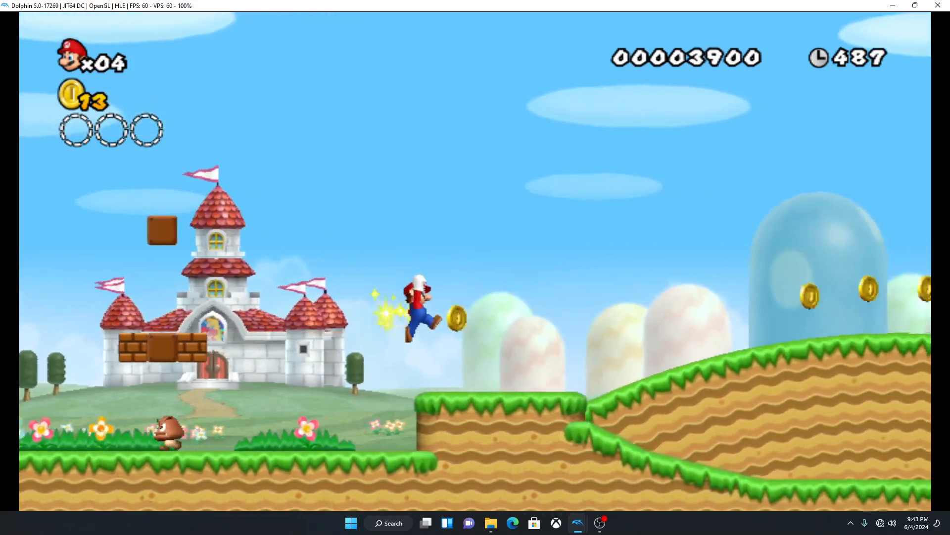
key("2")
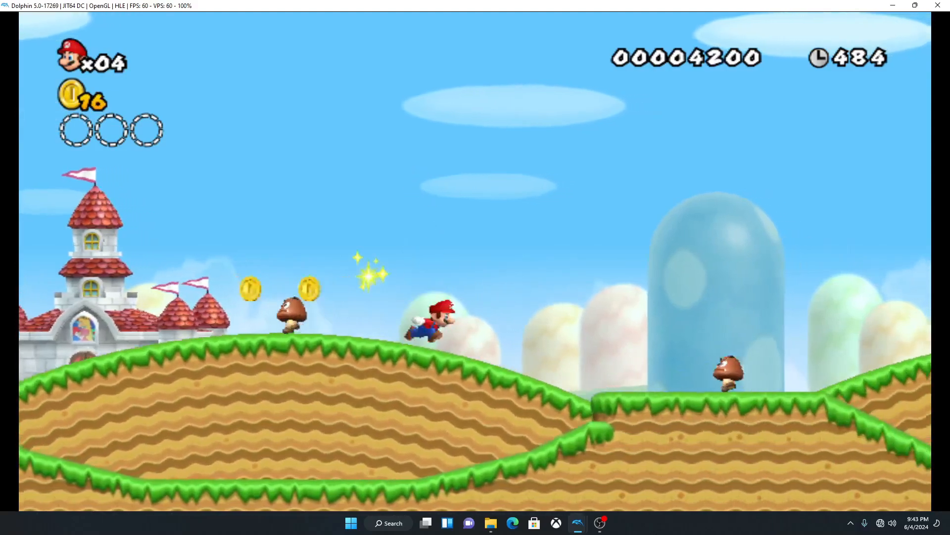
key("2")
key("2")
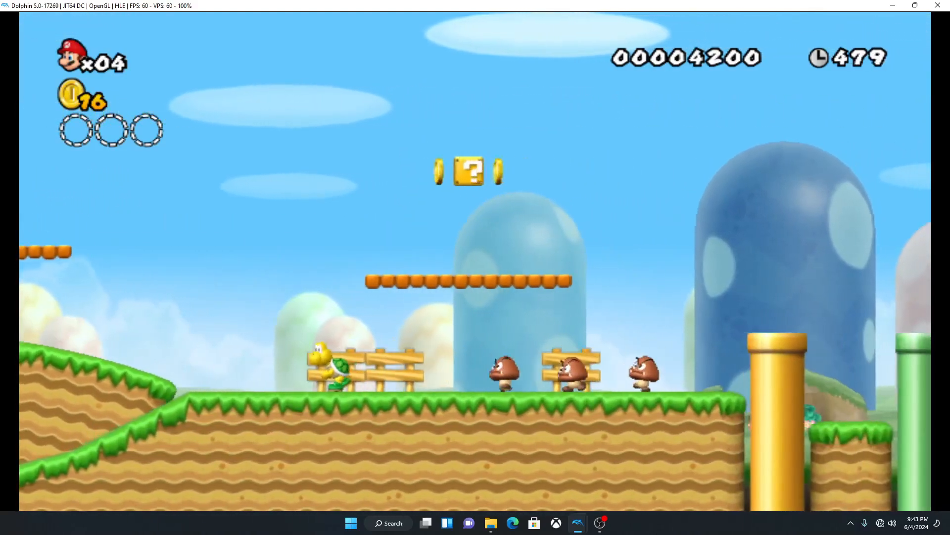
key("2")
key("2")
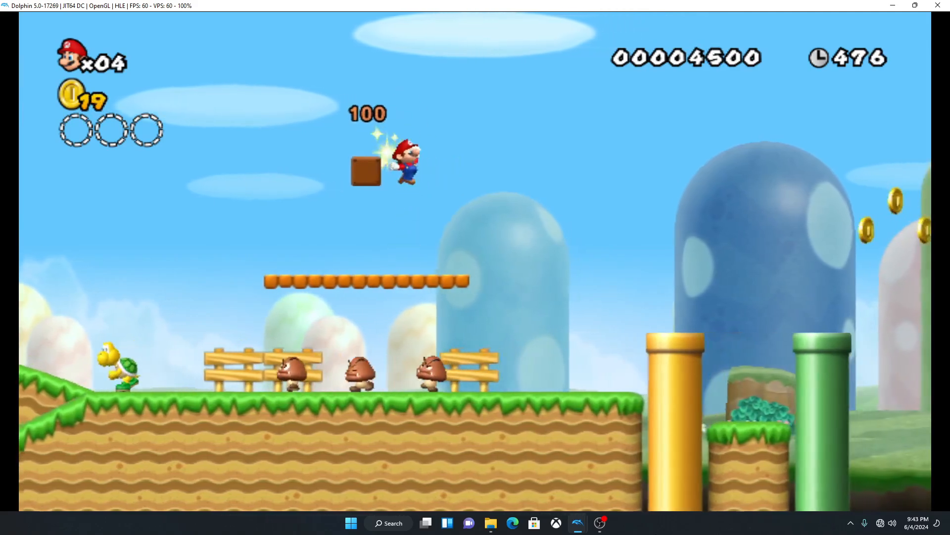
key("2")
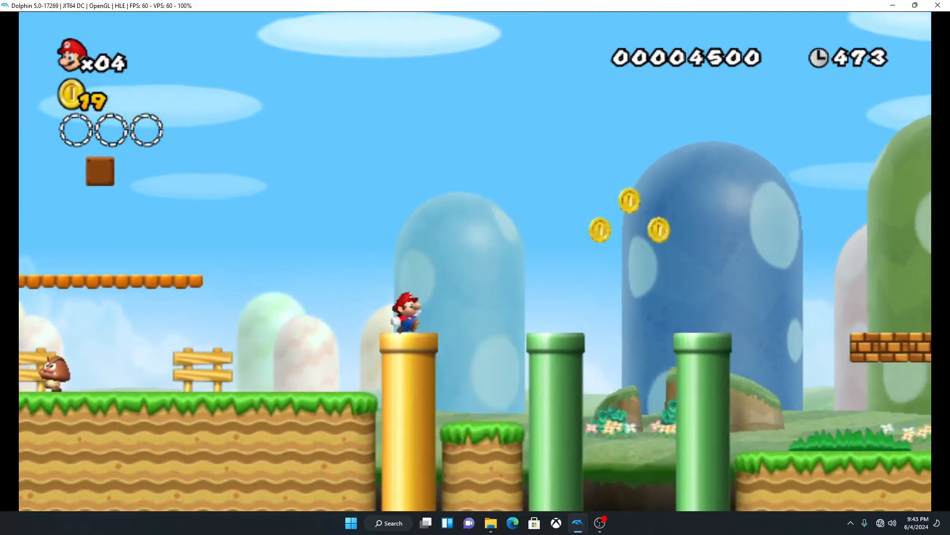
key("2")
key("2")
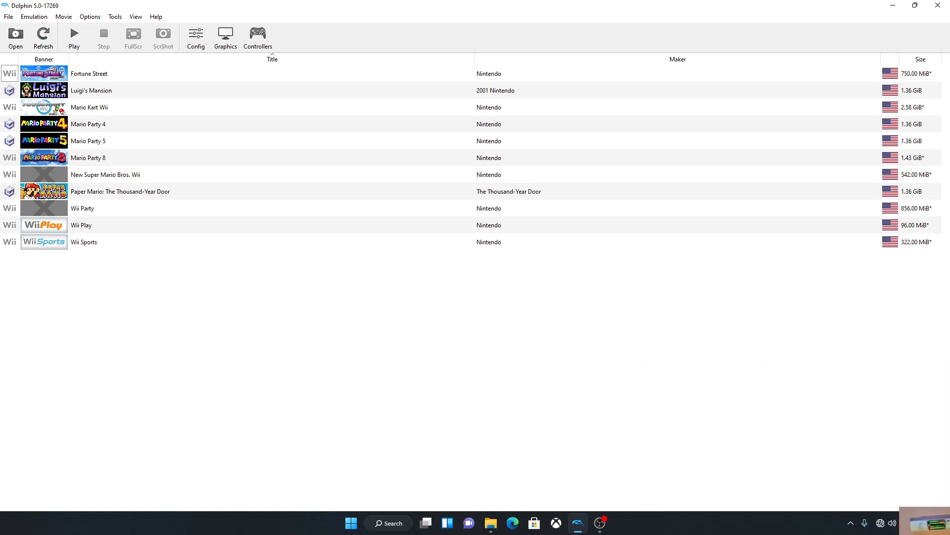
Turn on Bluetooth in the Windows quick settings and return to the game list.
left_click(881, 523)
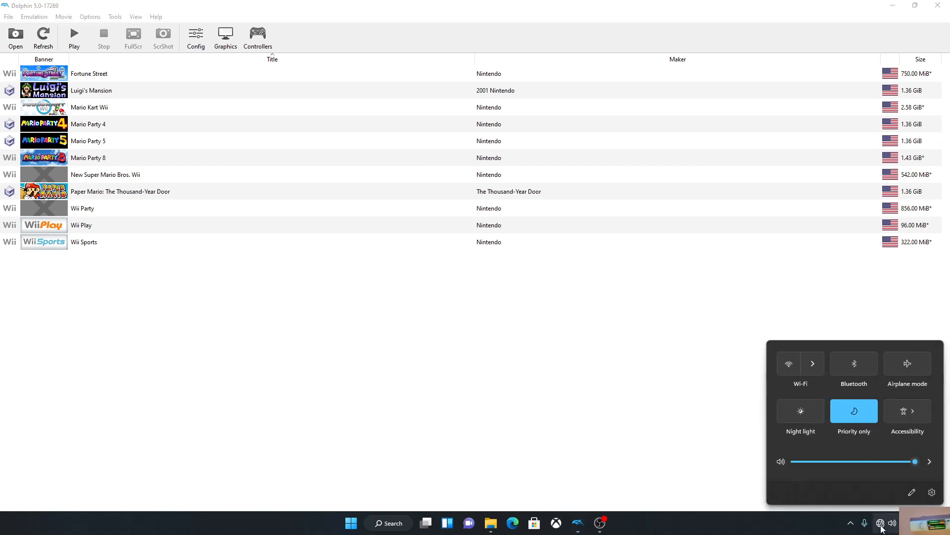
left_click(853, 362)
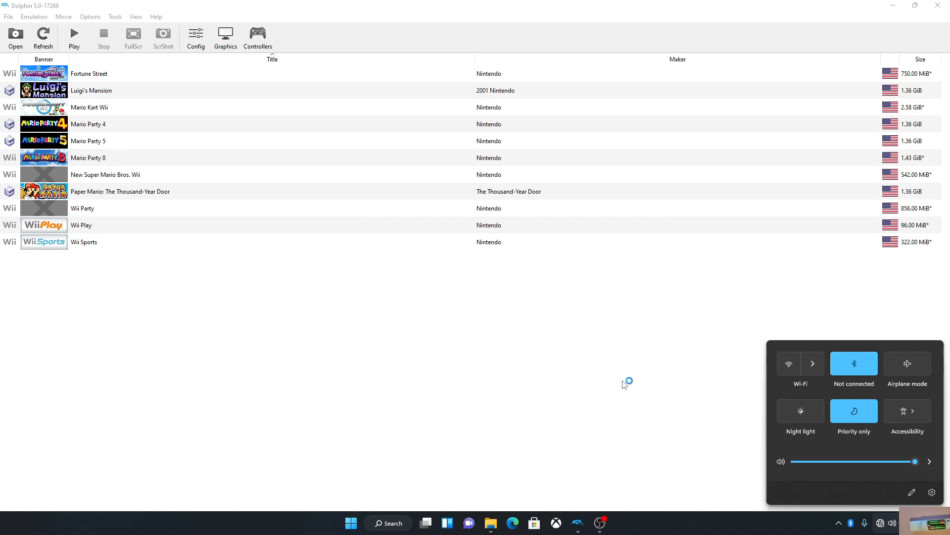
left_click(524, 395)
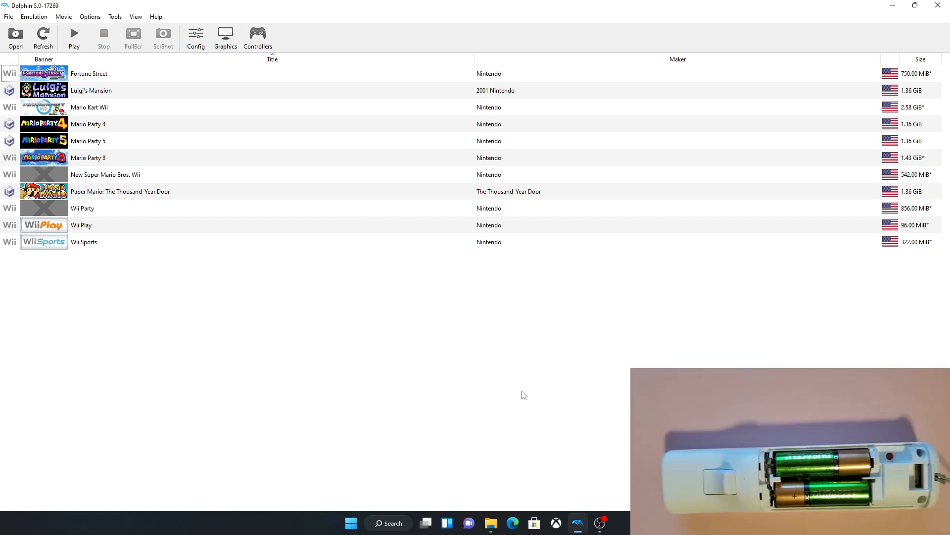
Set Wii Remote 1 to Real Wii Remote and refresh to connect the physical remote, without continuous scanning.
left_click(271, 44)
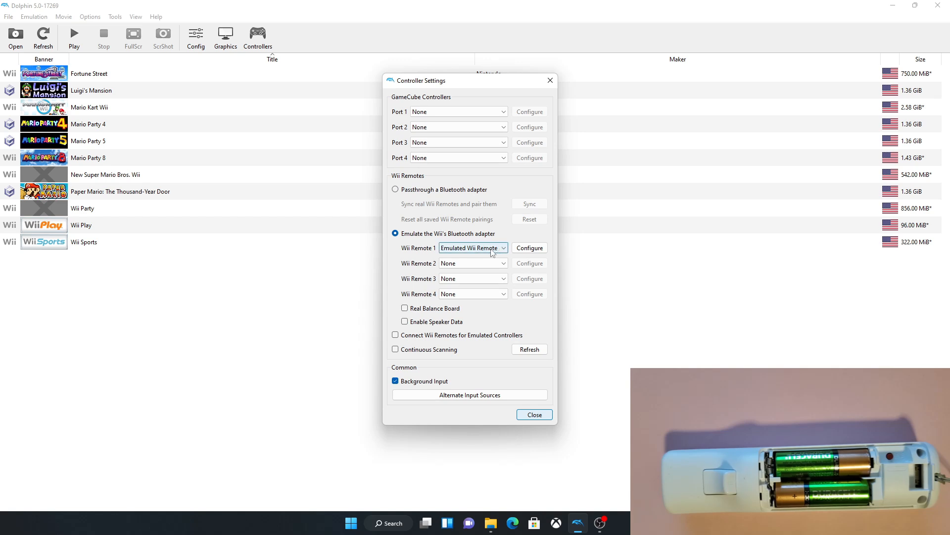
left_click(493, 253)
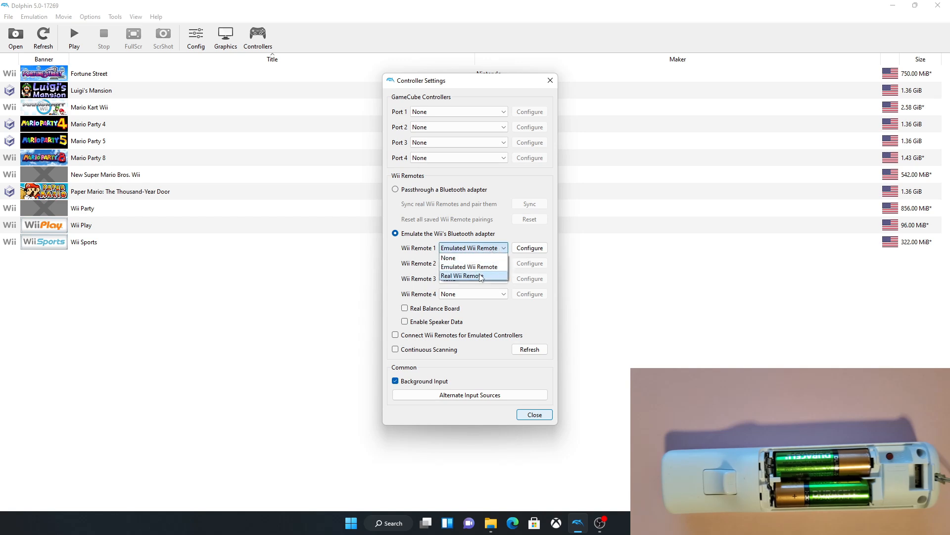
left_click(481, 275)
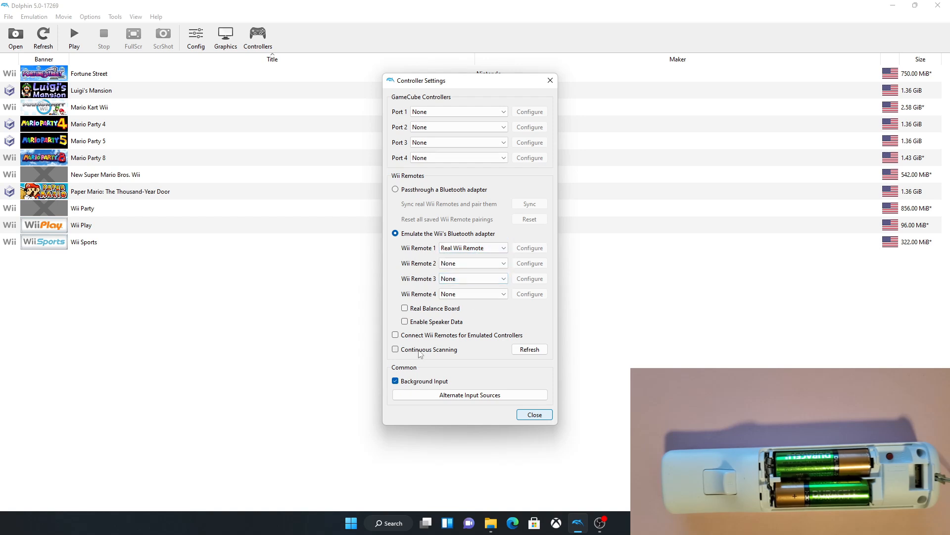
left_click(396, 349)
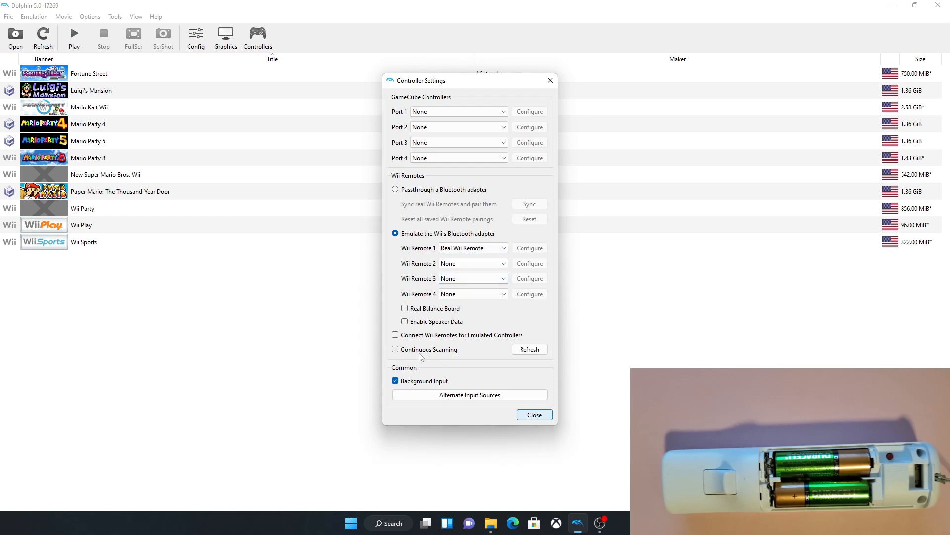
left_click(537, 353)
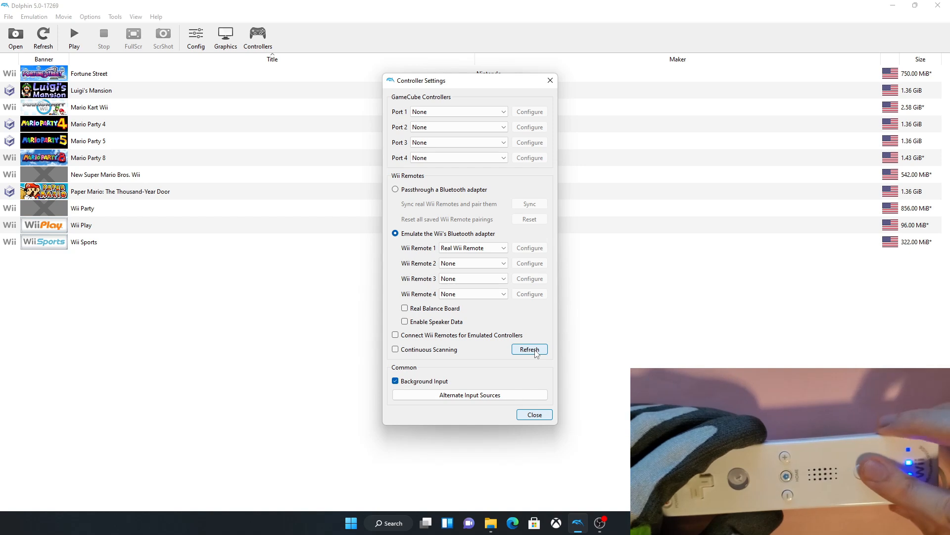